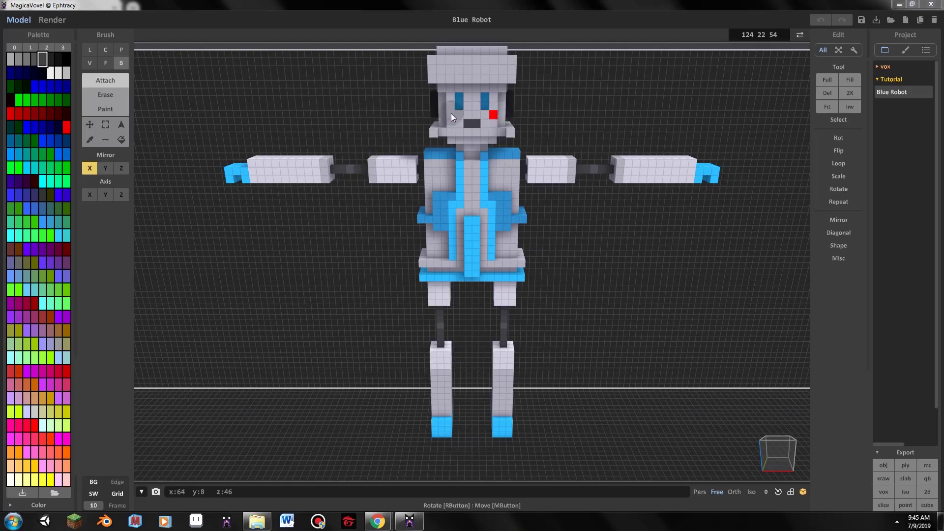
# Switch to the web browser, search for MagicaVoxel and open its download page at ephtracy.github.io
pyautogui.hotkey('alt', 'Tab')
pyautogui.click(288, 23)
pyautogui.write('magica voxel')
pyautogui.press('Return')
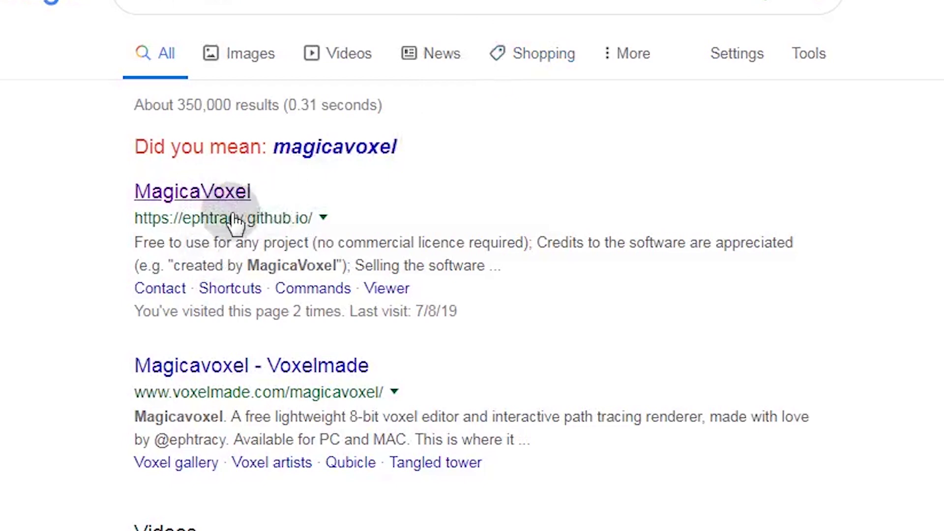
pyautogui.click(229, 209)
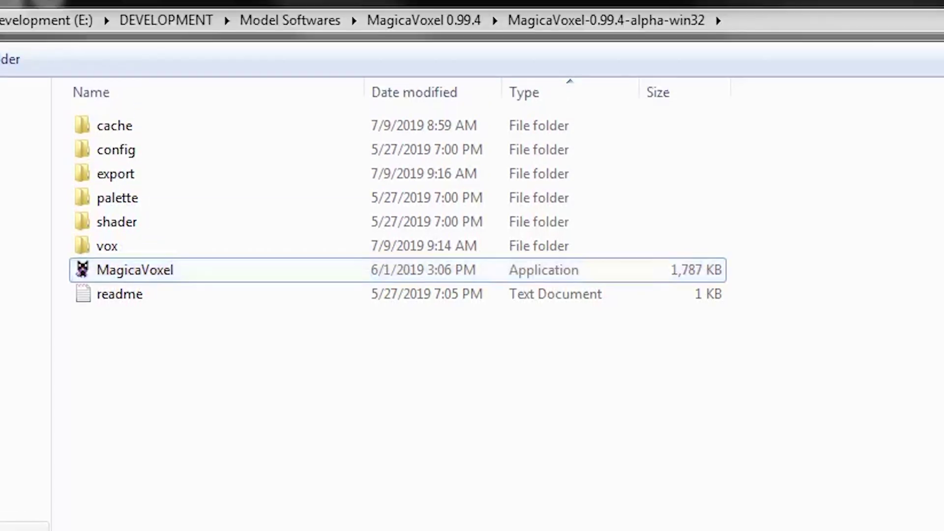
pyautogui.moveTo(624, 528); pyautogui.dragTo(297, 118)
# Switch to Windows Explorer and select the MagicaVoxel application in the MagicaVoxel-0.99.4-alpha-win32 folder
pyautogui.click(314, 525)
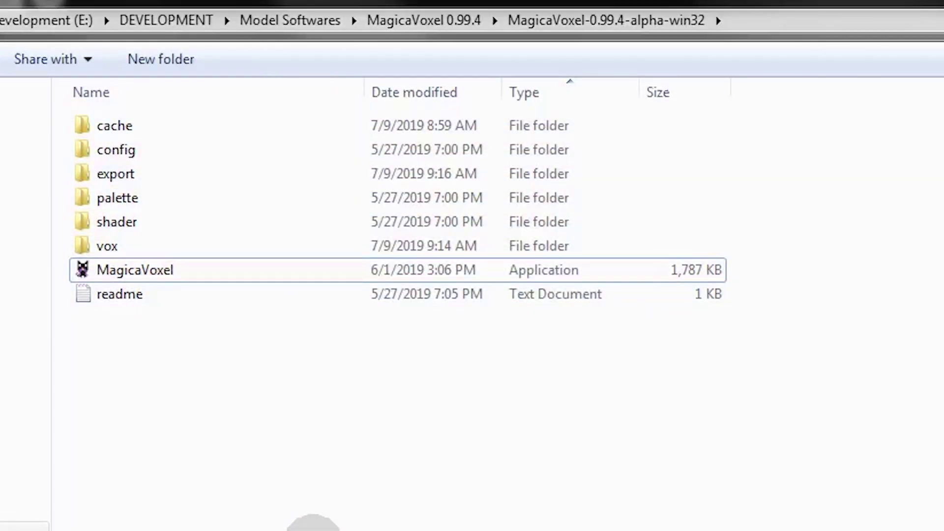
pyautogui.click(342, 262)
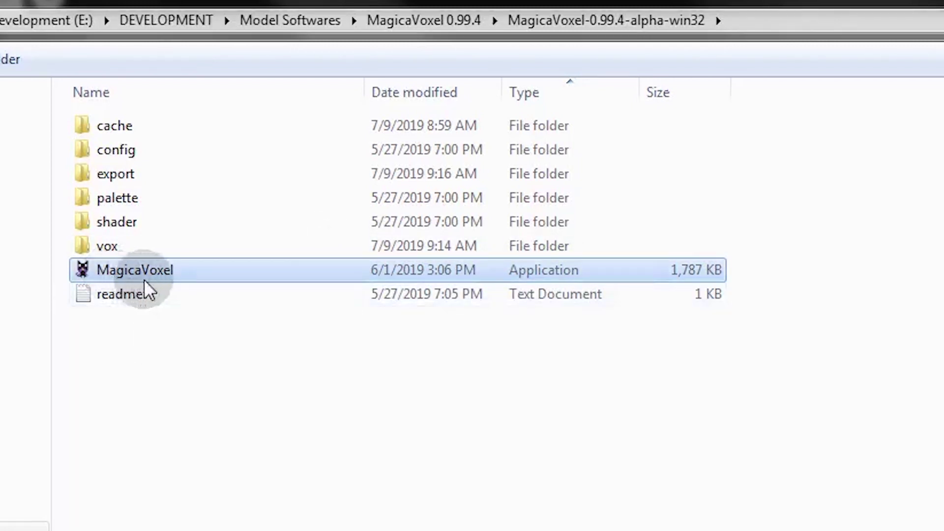
pyautogui.click(166, 293)
pyautogui.click(161, 272)
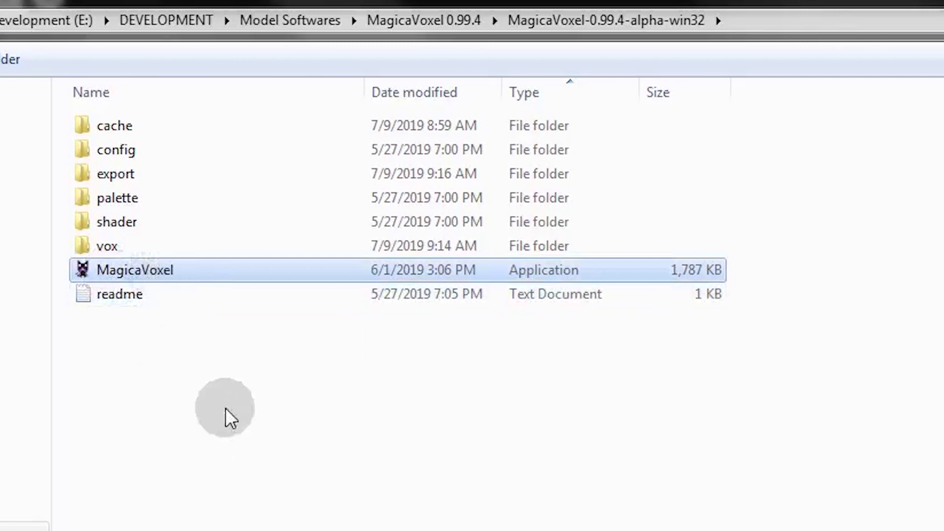
pyautogui.click(236, 394)
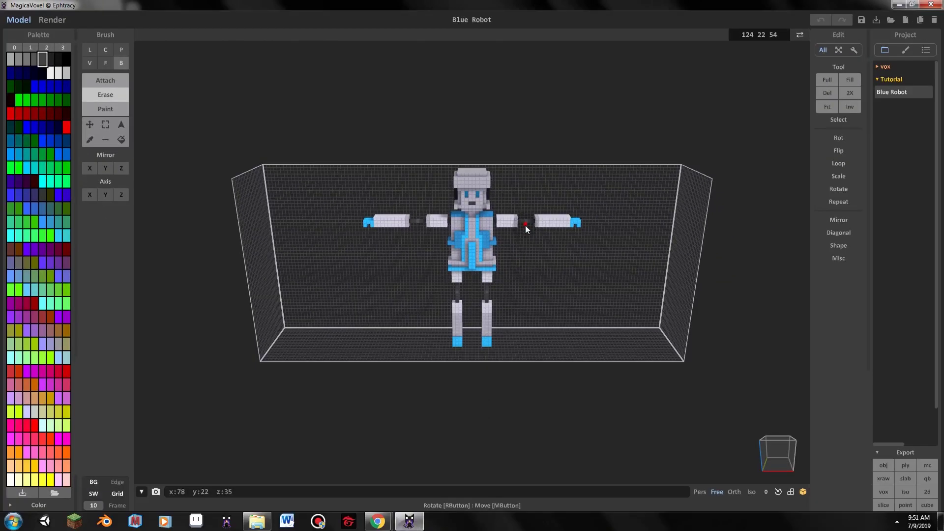
# Switch to MagicaVoxel, create a new project with bright blue as the active colour, and expand the vox folder in the project list
pyautogui.click(904, 21)
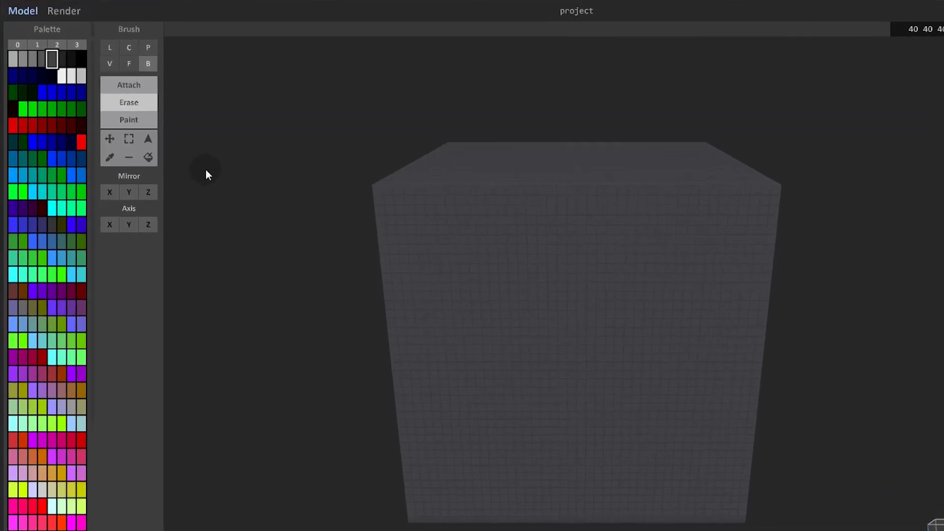
pyautogui.click(34, 146)
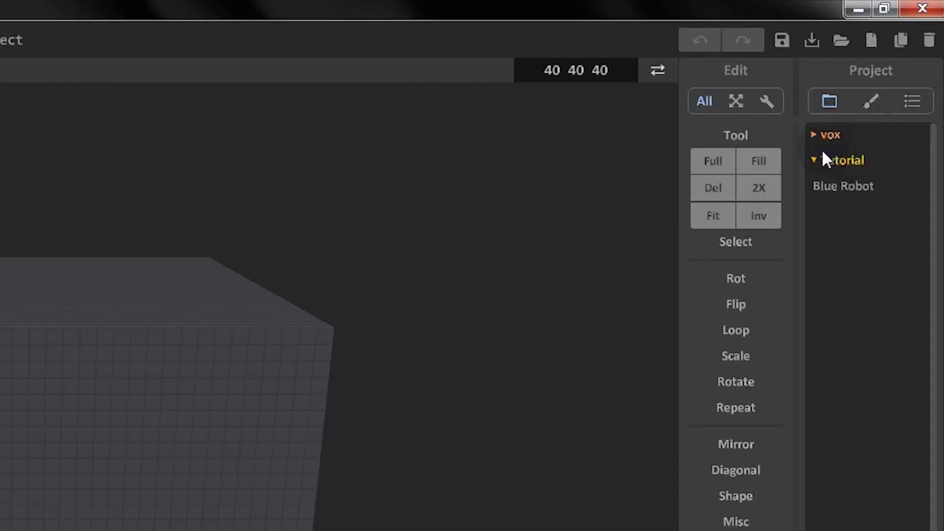
pyautogui.click(824, 134)
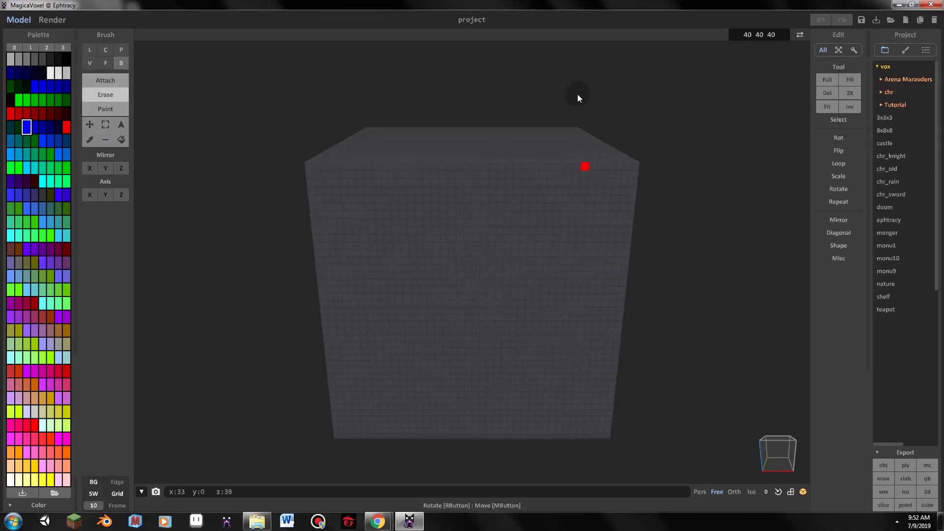
# Examine the voxel cube from several angles with the perspective, orthogonal and isometric cameras, returning to the freestyle camera
pyautogui.press('s')
pyautogui.press('d')
pyautogui.moveTo(563, 167); pyautogui.dragTo(624, 276, button='right')
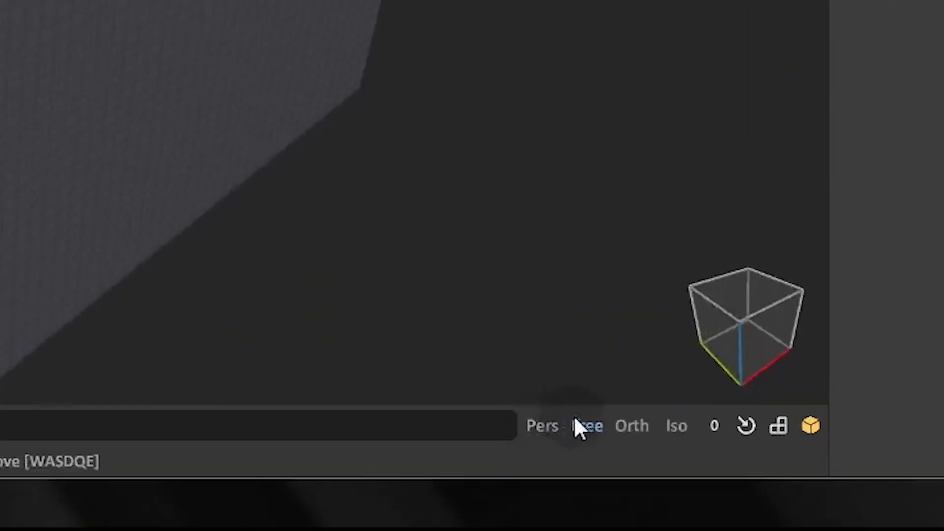
pyautogui.click(552, 426)
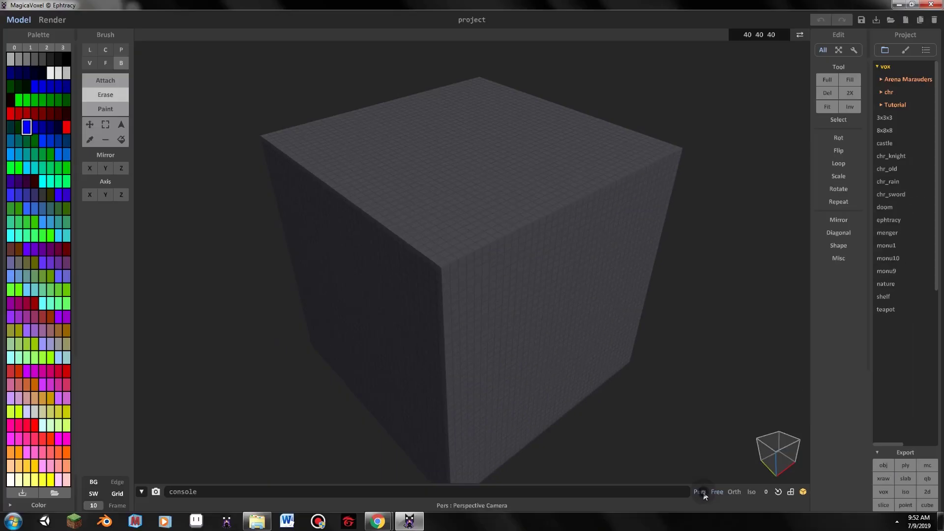
pyautogui.moveTo(692, 419); pyautogui.dragTo(644, 317, button='right')
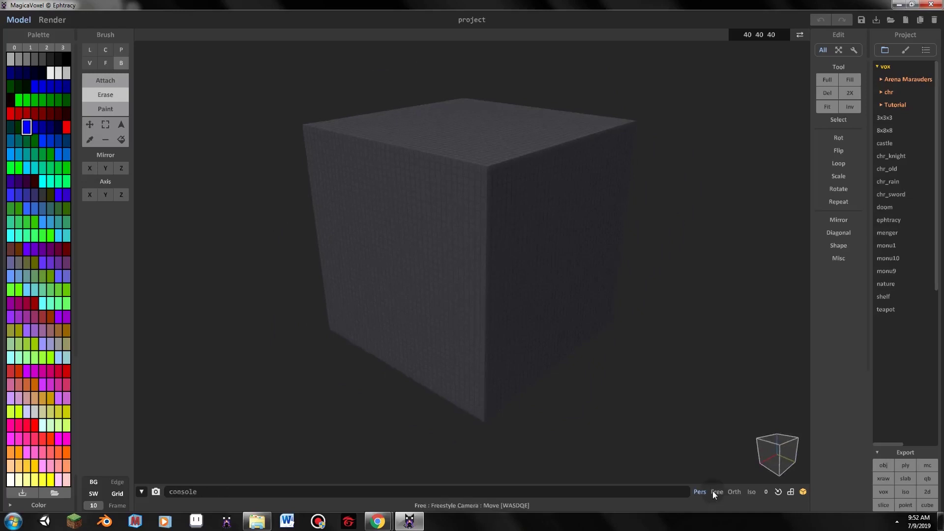
pyautogui.press('d')
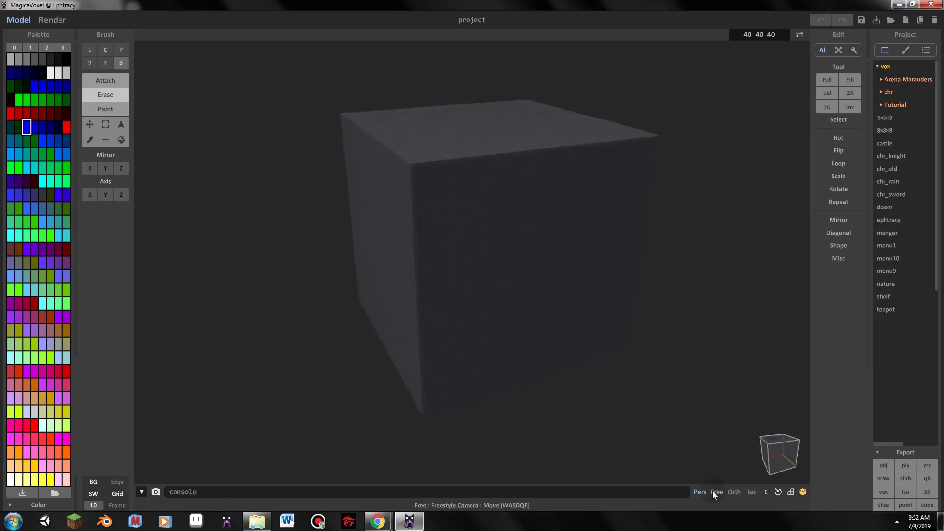
pyautogui.moveTo(688, 452); pyautogui.dragTo(715, 456, button='right')
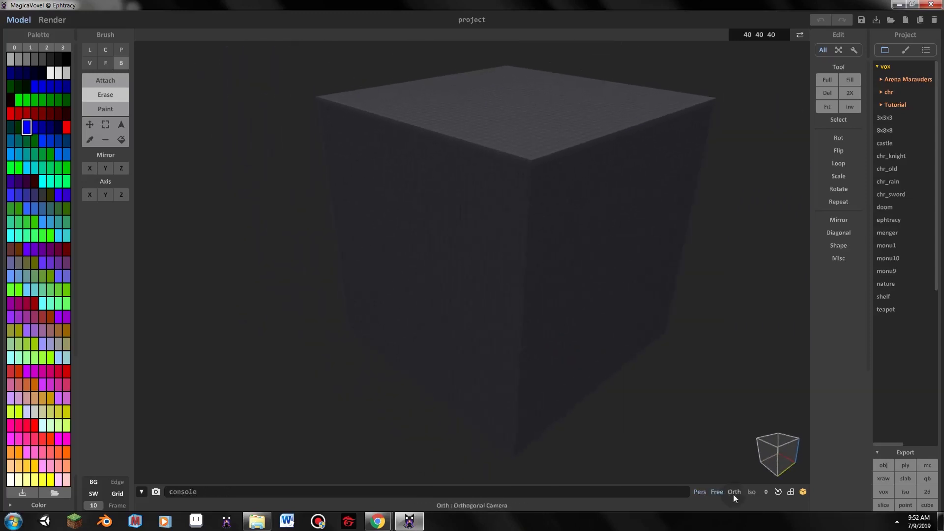
pyautogui.press('a')
pyautogui.moveTo(744, 458); pyautogui.dragTo(738, 407, button='right')
pyautogui.click(751, 492)
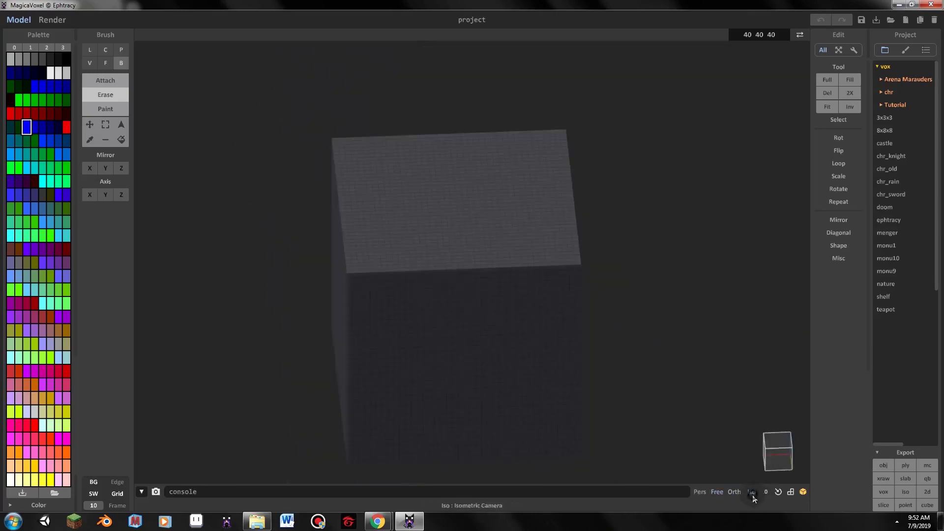
pyautogui.moveTo(675, 431); pyautogui.dragTo(716, 459, button='right')
pyautogui.click(734, 490)
pyautogui.click(718, 492)
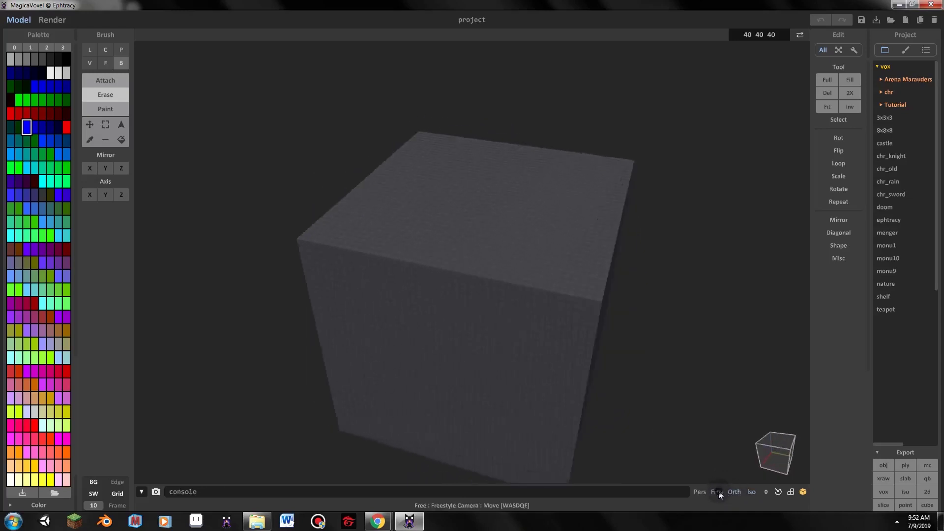
pyautogui.moveTo(698, 400)
pyautogui.mouseDown(button='right')
pyautogui.moveTo(718, 400)
pyautogui.moveTo(699, 411)
pyautogui.mouseUp(button='right')
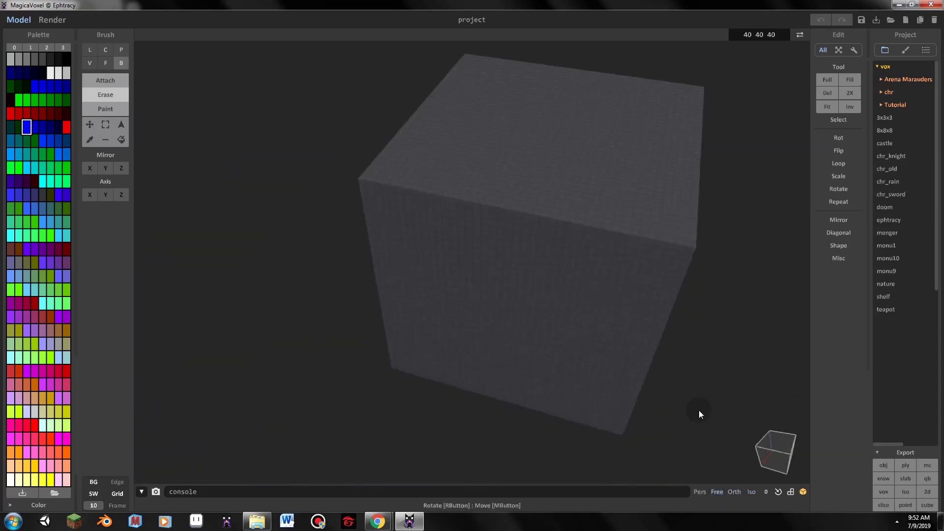
pyautogui.moveTo(686, 363); pyautogui.dragTo(491, 385, button='right')
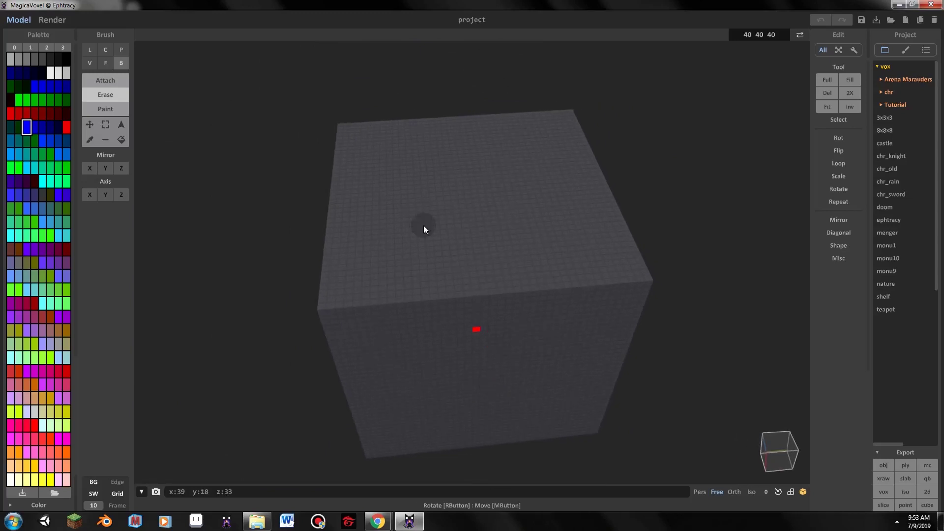
# Erase every voxel of the default cube with the box brush, leaving the volume empty
pyautogui.click(108, 94)
pyautogui.click(339, 126)
pyautogui.moveTo(339, 126)
pyautogui.mouseDown()
pyautogui.moveTo(471, 167)
pyautogui.moveTo(577, 248)
pyautogui.moveTo(651, 275)
pyautogui.moveTo(624, 390)
pyautogui.mouseUp()
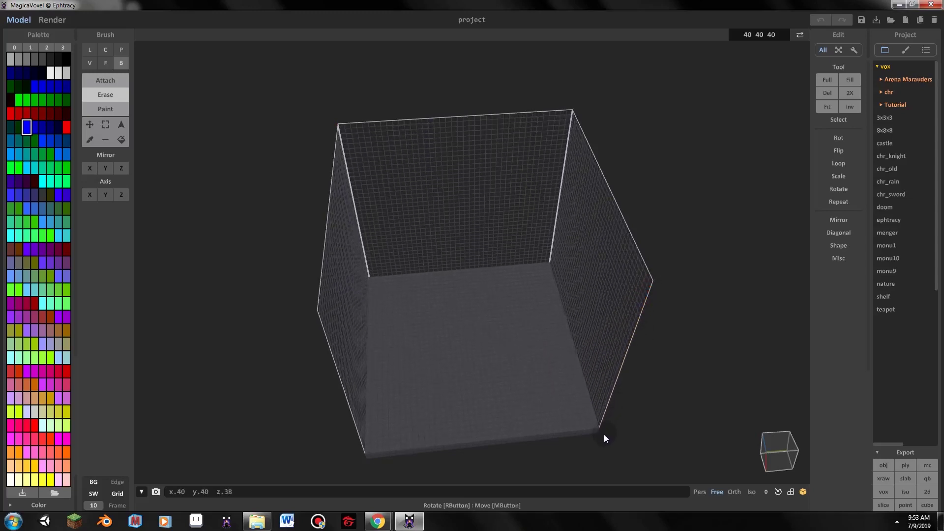
pyautogui.click(604, 433)
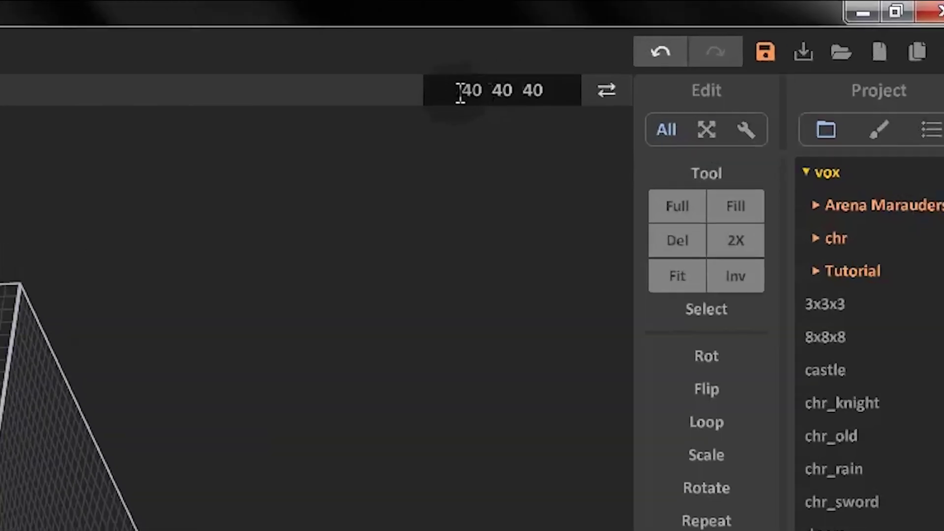
# Set the model's volume size to 126 22 126
pyautogui.moveTo(744, 35); pyautogui.dragTo(773, 39)
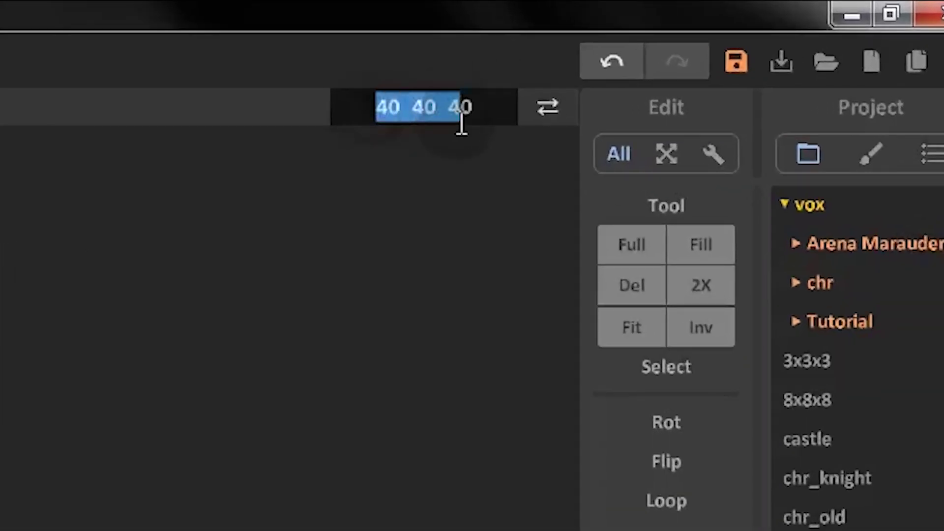
pyautogui.moveTo(504, 135)
pyautogui.mouseDown()
pyautogui.moveTo(474, 133)
pyautogui.moveTo(485, 132)
pyautogui.mouseUp()
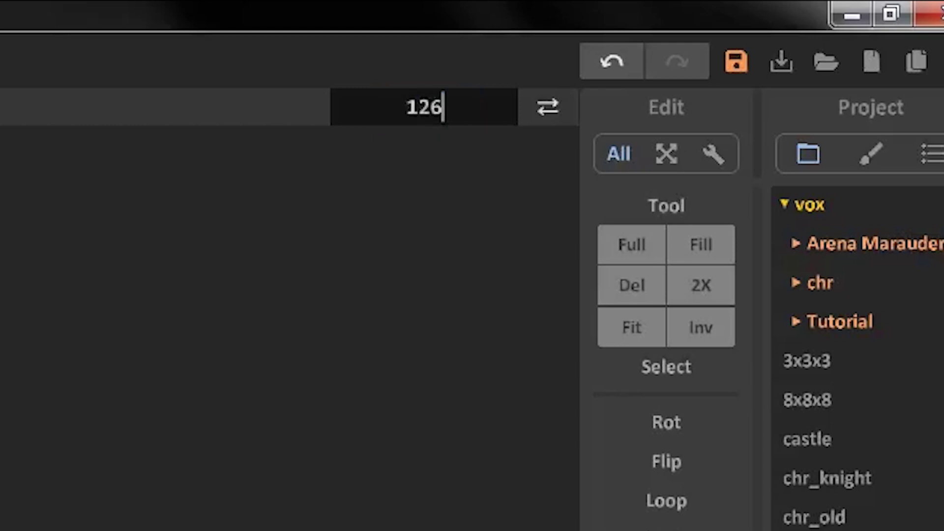
pyautogui.press('Return')
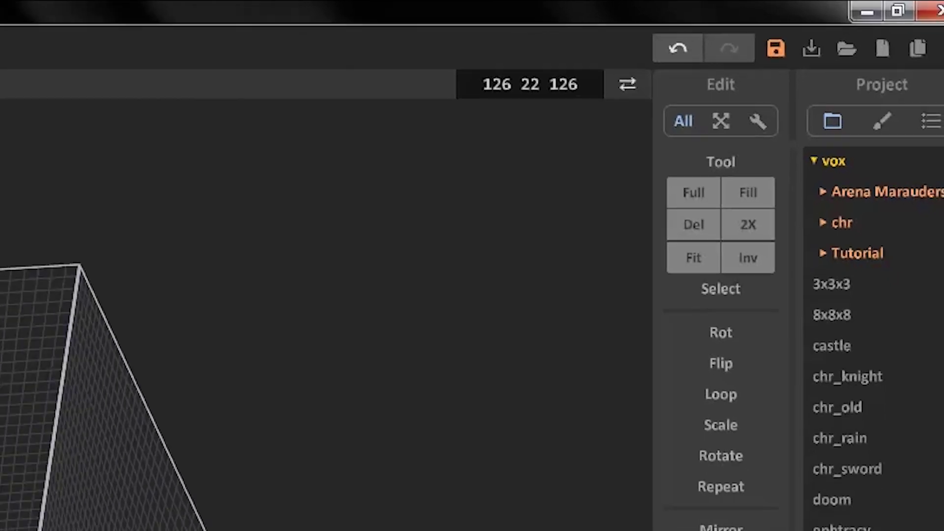
# Switch the box brush from erasing to Attach mode
pyautogui.moveTo(399, 302); pyautogui.dragTo(488, 309, button='right')
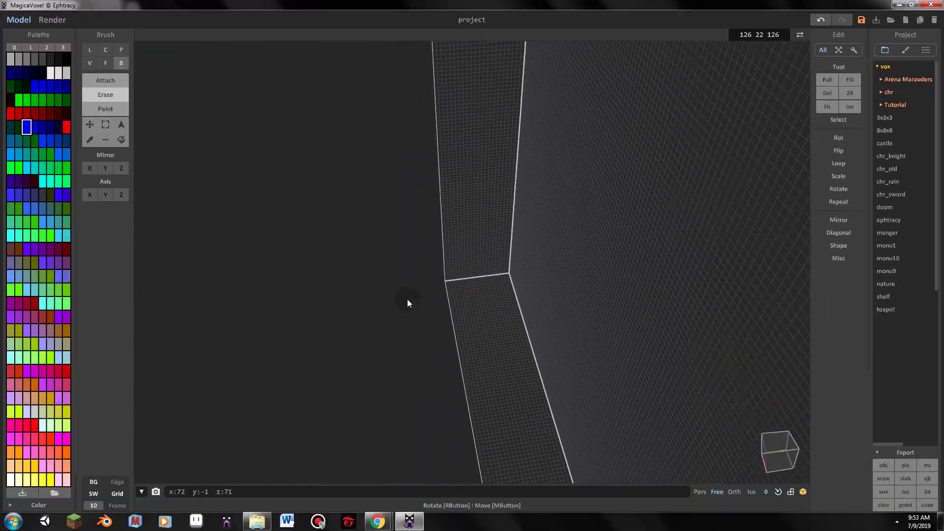
pyautogui.scroll(5, 488, 309)
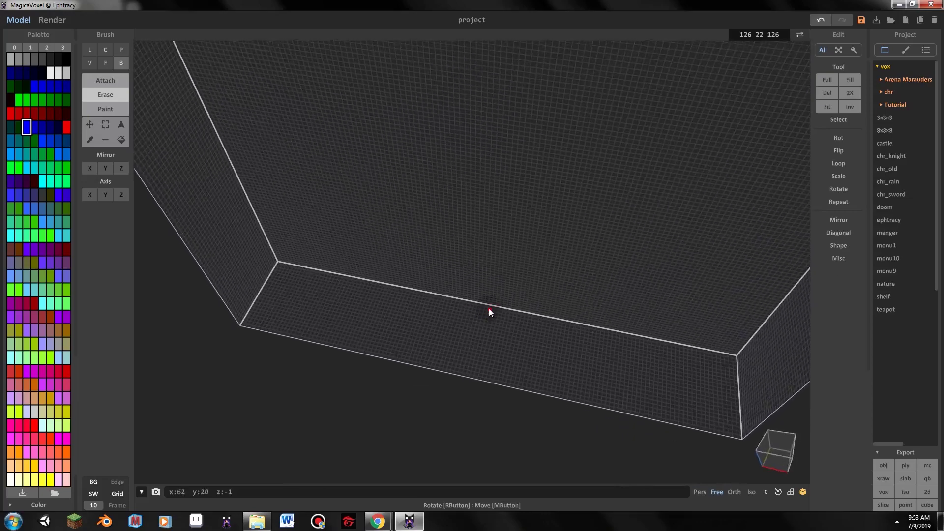
pyautogui.moveTo(492, 311); pyautogui.dragTo(502, 284, button='right')
pyautogui.scroll(8, 503, 284)
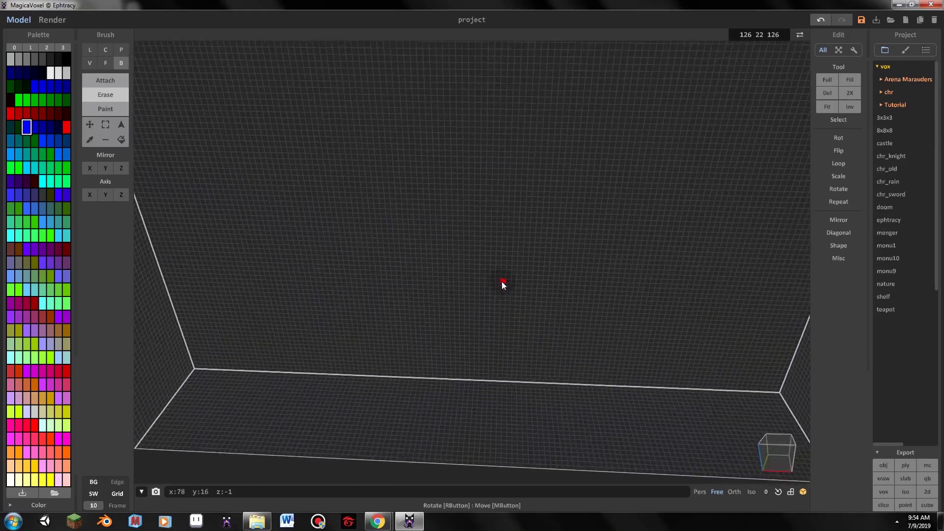
pyautogui.scroll(3, 505, 299)
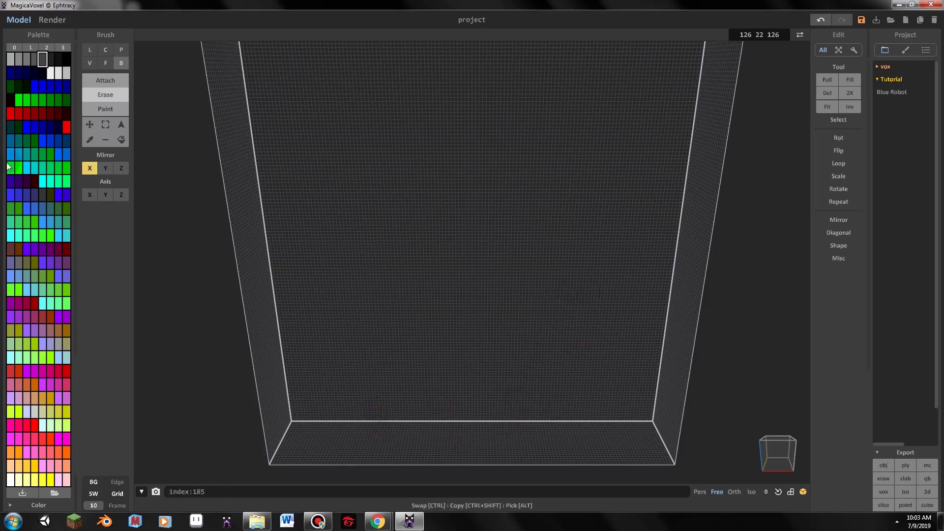
pyautogui.click(360, 429)
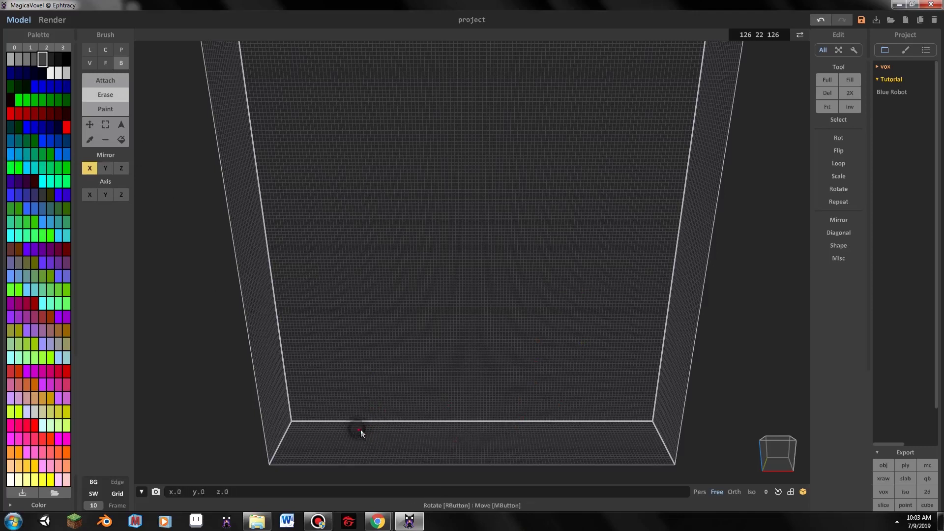
pyautogui.click(105, 102)
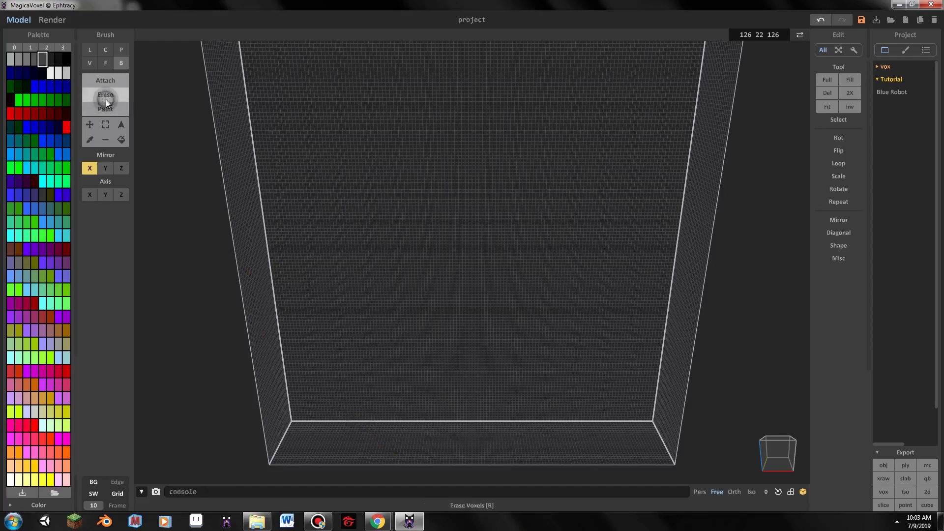
pyautogui.click(104, 83)
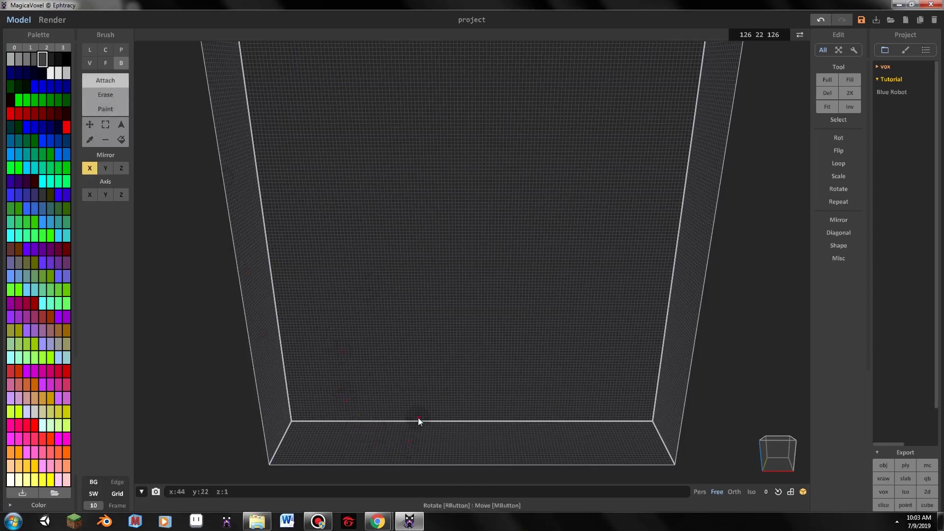
# Try attaching X-mirrored dark grey voxel boxes along the volume's floor, and undo them all
pyautogui.moveTo(379, 428)
pyautogui.mouseDown()
pyautogui.moveTo(400, 438)
pyautogui.moveTo(449, 432)
pyautogui.moveTo(448, 477)
pyautogui.moveTo(462, 460)
pyautogui.moveTo(448, 456)
pyautogui.mouseUp()
pyautogui.moveTo(430, 433)
pyautogui.mouseDown()
pyautogui.moveTo(465, 456)
pyautogui.moveTo(413, 427)
pyautogui.moveTo(402, 329)
pyautogui.mouseUp()
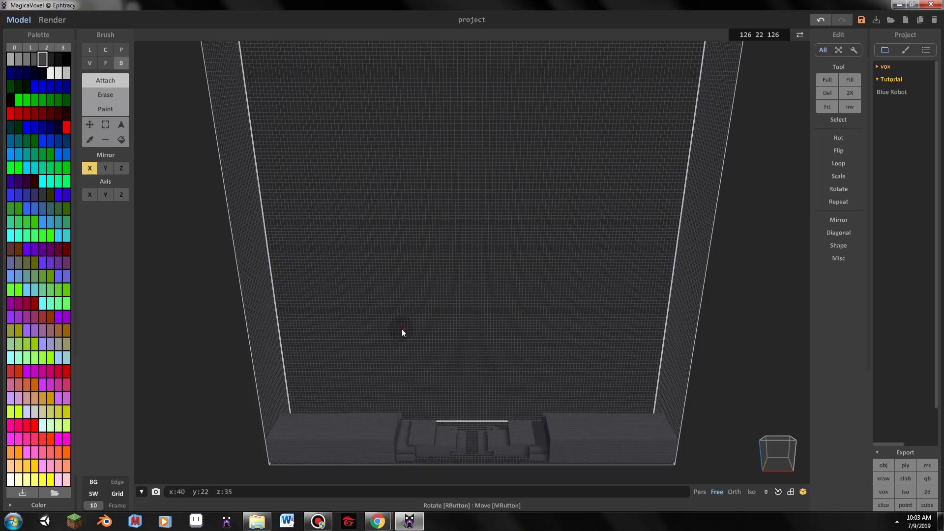
pyautogui.hotkey('ctrl', 'z')
pyautogui.hotkey('ctrl', 'z')
pyautogui.hotkey('ctrl', 'z')
pyautogui.hotkey('ctrl', 'z')
pyautogui.hotkey('ctrl', 'z')
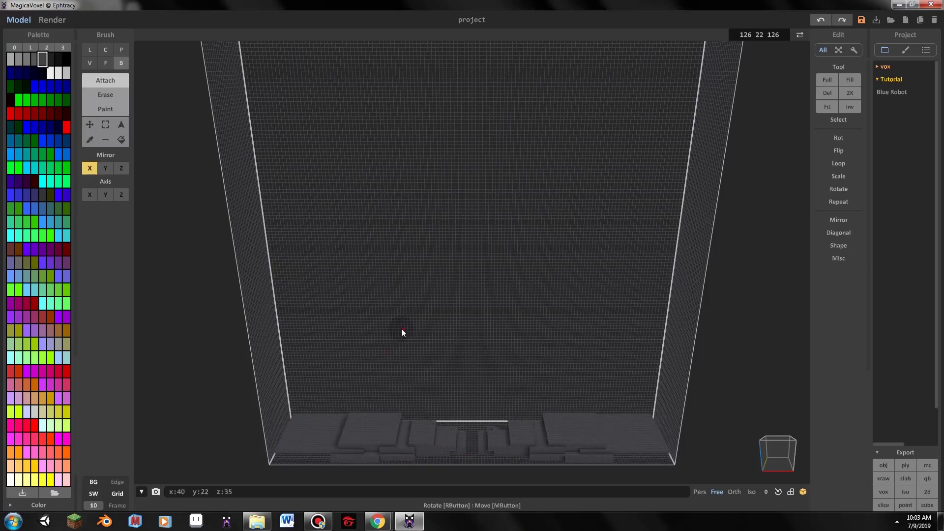
pyautogui.hotkey('ctrl', 'z')
pyautogui.hotkey('ctrl', 'z')
pyautogui.hotkey('ctrl', 'z')
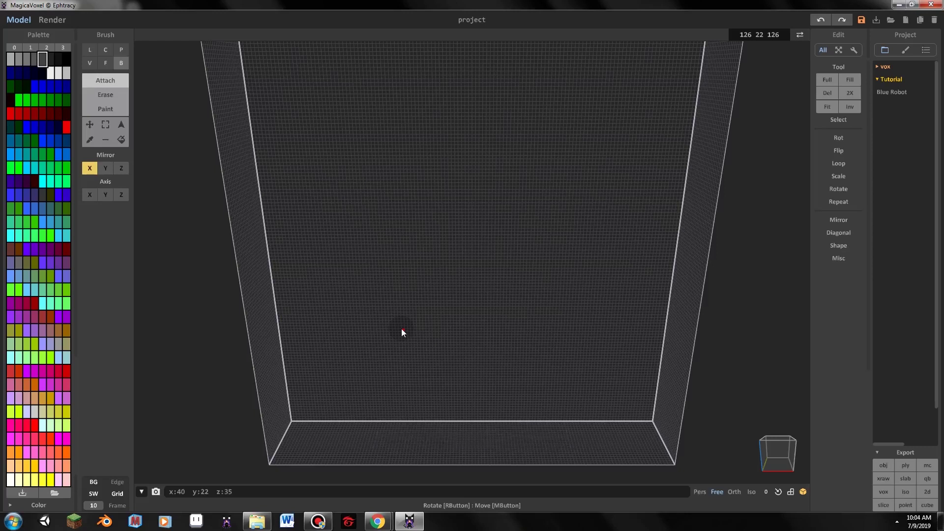
# Pick a dark blue palette colour, test it with X-mirrored boxes in the volume, and undo the test boxes
pyautogui.click(42, 141)
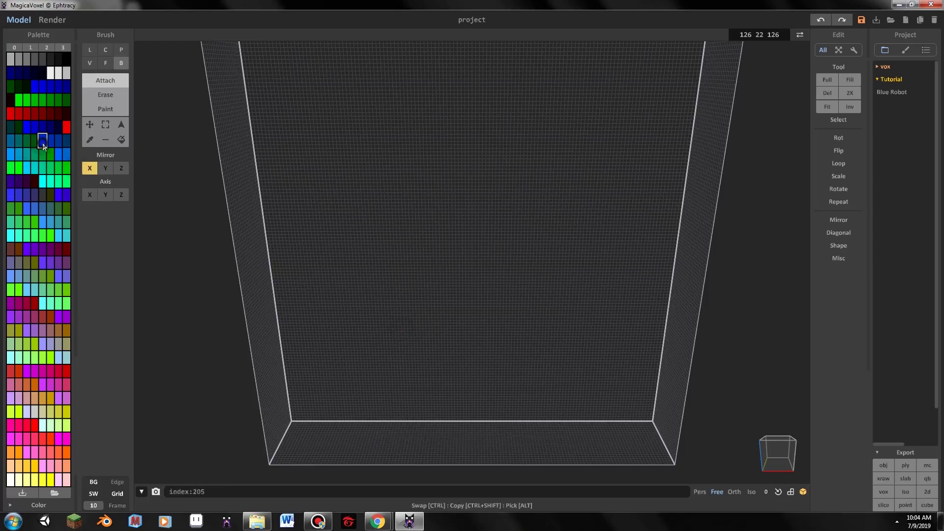
pyautogui.moveTo(325, 462); pyautogui.dragTo(423, 428)
pyautogui.moveTo(358, 289); pyautogui.dragTo(473, 458)
pyautogui.hotkey('ctrl', 'z')
pyautogui.hotkey('ctrl', 'z')
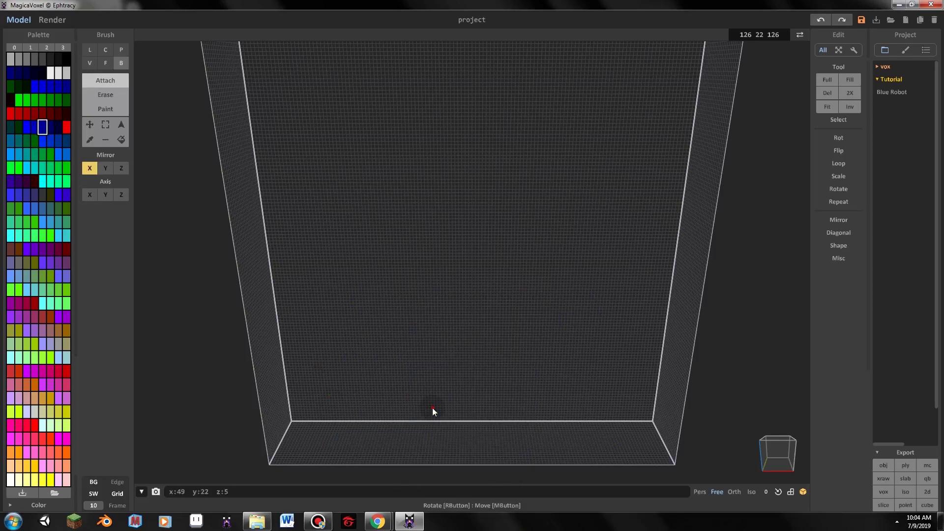
# Select the dark red palette colour for the robot's feet, working close to the front of the volume's floor
pyautogui.moveTo(483, 315); pyautogui.dragTo(483, 331, button='right')
pyautogui.scroll(6, 482, 330)
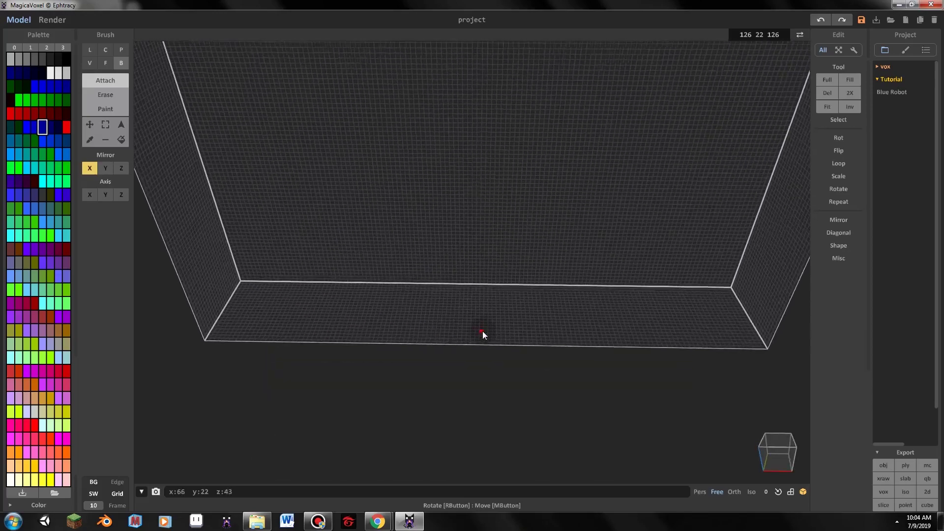
pyautogui.scroll(8, 483, 331)
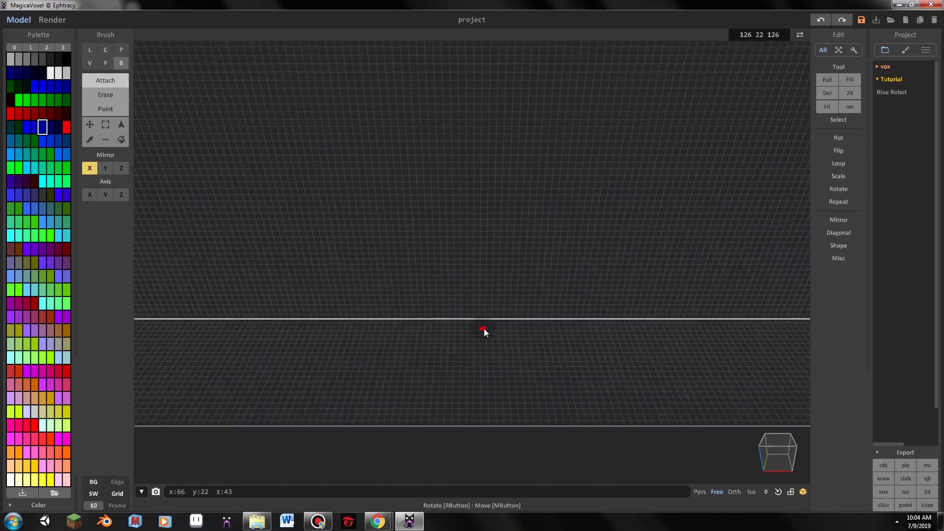
pyautogui.click(18, 114)
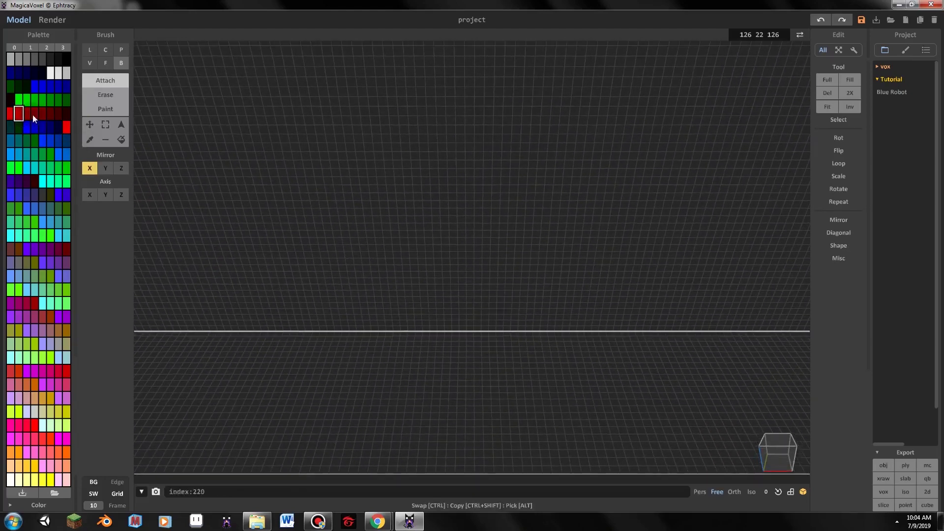
pyautogui.click(19, 113)
pyautogui.click(28, 115)
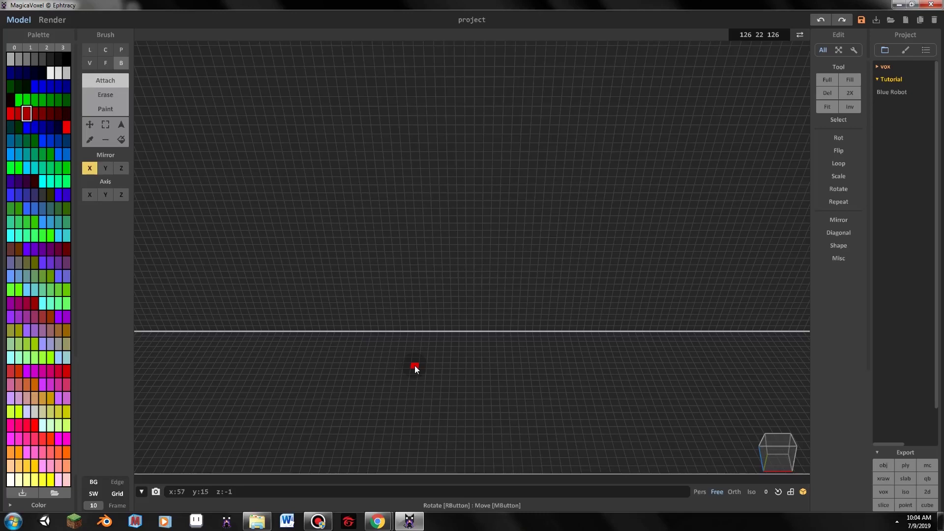
# Attach X-mirrored red boxes on the volume's floor and build them up into two blocky feet
pyautogui.moveTo(417, 361); pyautogui.dragTo(394, 372, button='right')
pyautogui.moveTo(395, 373)
pyautogui.mouseDown()
pyautogui.moveTo(416, 357)
pyautogui.moveTo(431, 374)
pyautogui.mouseUp()
pyautogui.hotkey('ctrl', 'z')
pyautogui.moveTo(391, 345)
pyautogui.mouseDown()
pyautogui.moveTo(417, 376)
pyautogui.moveTo(386, 356)
pyautogui.moveTo(394, 369)
pyautogui.moveTo(383, 347)
pyautogui.moveTo(399, 374)
pyautogui.moveTo(398, 364)
pyautogui.mouseUp()
pyautogui.hotkey('ctrl', 'z')
pyautogui.hotkey('ctrl', 'z')
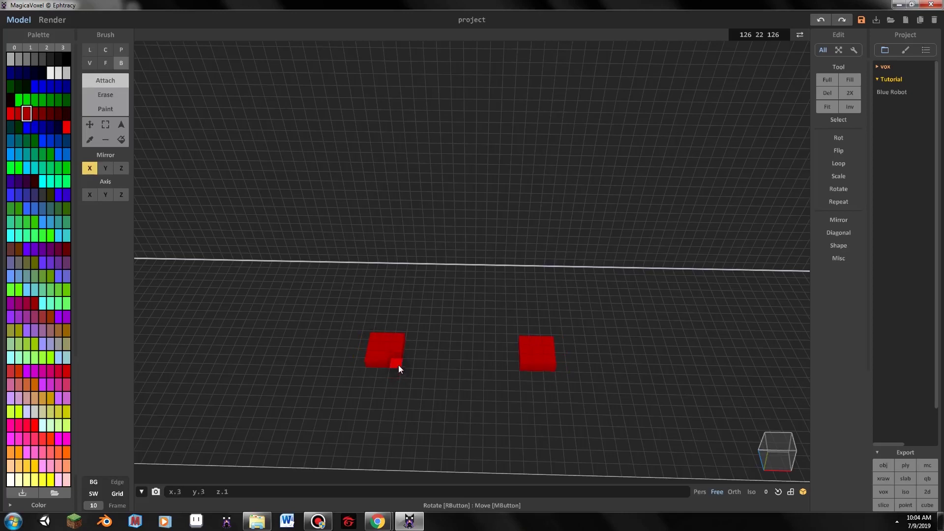
pyautogui.moveTo(398, 365); pyautogui.dragTo(399, 365)
pyautogui.moveTo(374, 373); pyautogui.dragTo(394, 376)
pyautogui.moveTo(375, 335)
pyautogui.mouseDown()
pyautogui.moveTo(395, 365)
pyautogui.moveTo(379, 332)
pyautogui.moveTo(400, 357)
pyautogui.mouseUp()
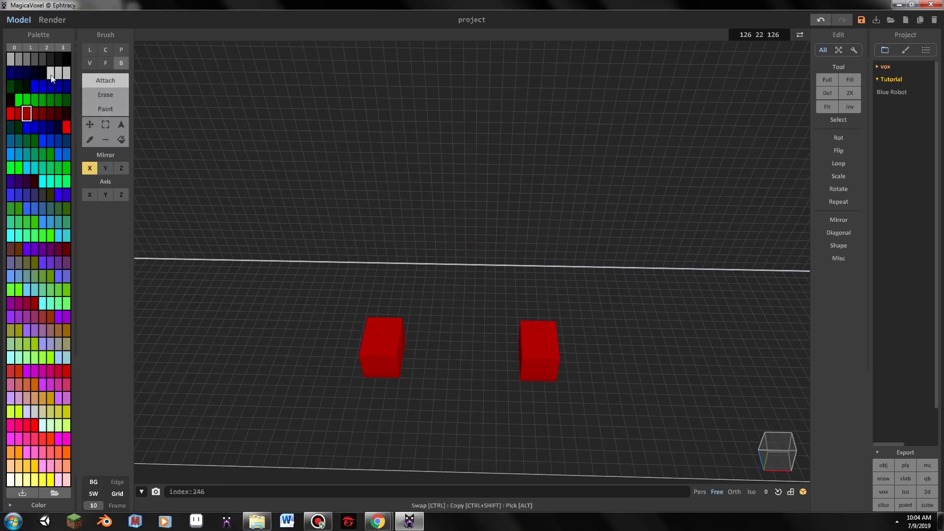
# Attach X-mirrored dark grey lower-leg columns on top of the red feet
pyautogui.click(43, 59)
pyautogui.moveTo(367, 323)
pyautogui.mouseDown()
pyautogui.moveTo(402, 336)
pyautogui.moveTo(393, 341)
pyautogui.moveTo(395, 308)
pyautogui.moveTo(373, 287)
pyautogui.moveTo(386, 287)
pyautogui.mouseUp()
pyautogui.hotkey('ctrl', 'z')
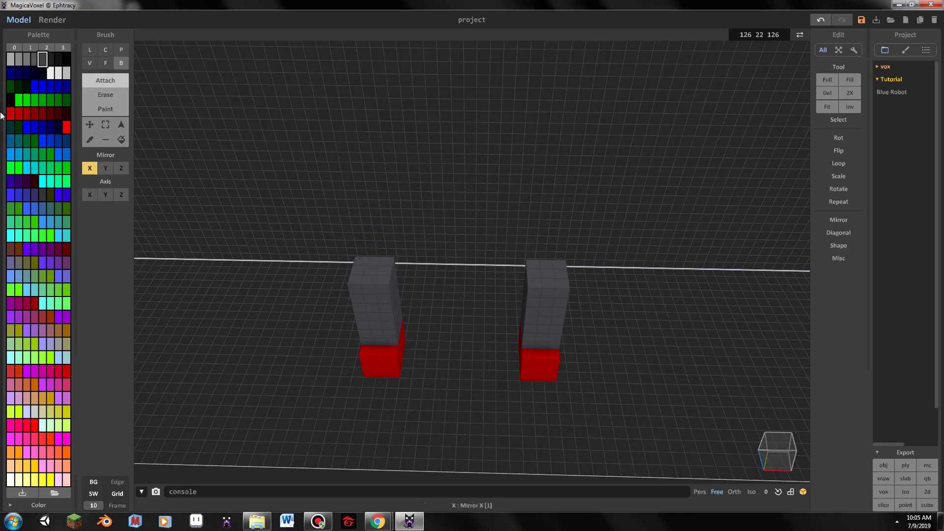
pyautogui.click(43, 63)
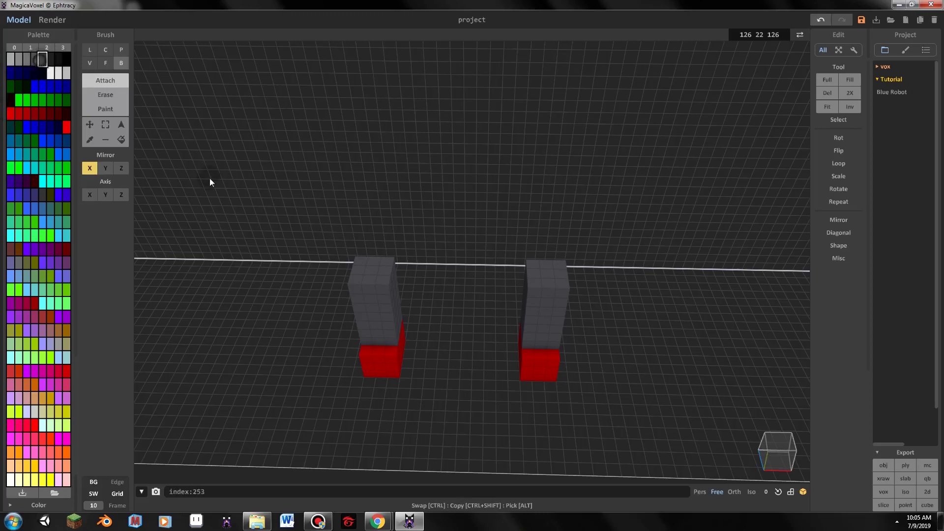
pyautogui.moveTo(360, 258); pyautogui.dragTo(385, 273)
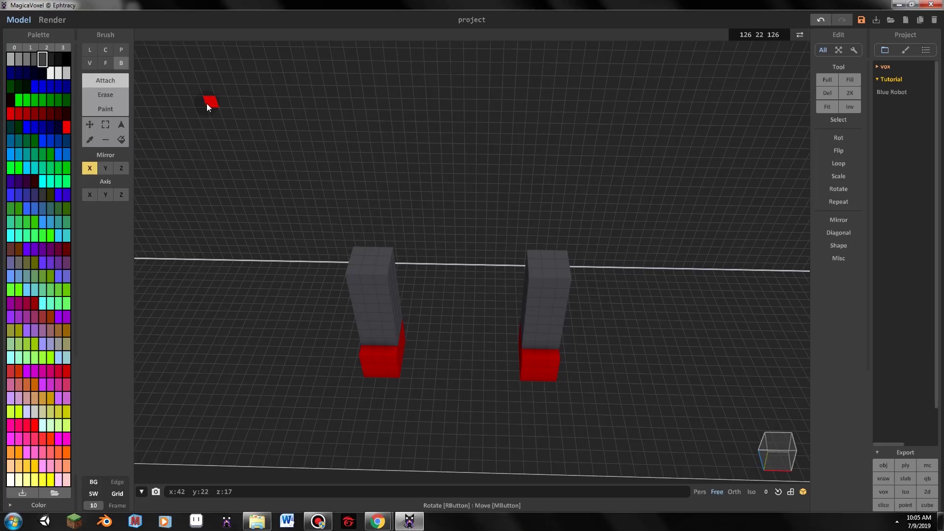
# Stack narrow, slightly lighter grey voxels on each lower leg and top them with near-black voxels as knee joints
pyautogui.click(35, 60)
pyautogui.click(365, 257)
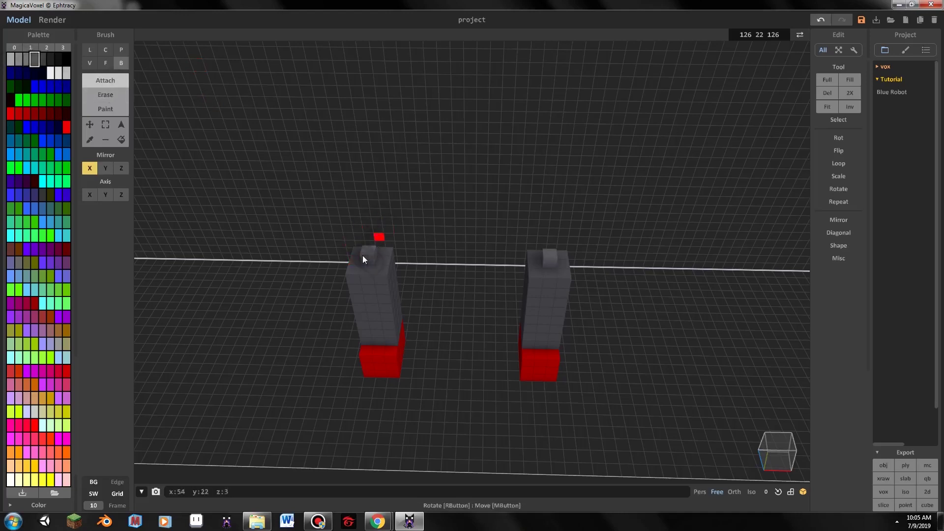
pyautogui.click(363, 250)
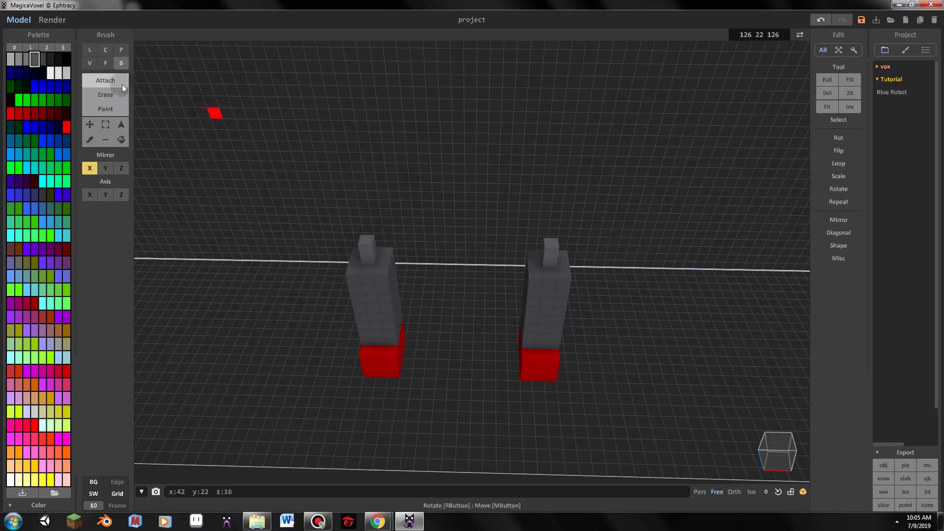
pyautogui.click(58, 59)
pyautogui.click(366, 236)
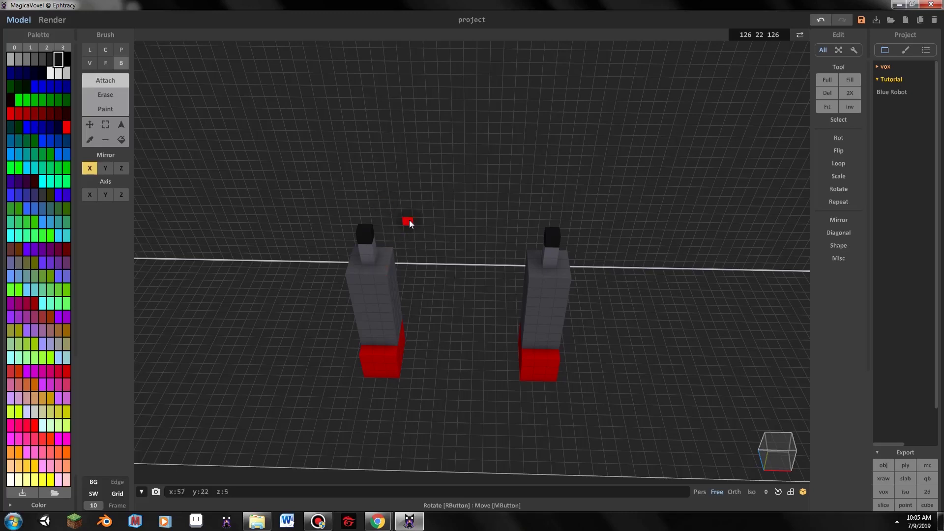
# Undo the surplus black voxel and stack narrow grey voxels above the black band of each knee joint
pyautogui.keyDown('alt'); pyautogui.click(381, 351); pyautogui.keyUp('alt')
pyautogui.click(364, 229)
pyautogui.hotkey('ctrl', 'z')
pyautogui.hotkey('ctrl', 'z')
pyautogui.click(365, 232)
pyautogui.hotkey('ctrl', 'z')
pyautogui.keyDown('alt'); pyautogui.click(368, 253); pyautogui.keyUp('alt')
pyautogui.click(366, 229)
pyautogui.click(366, 219)
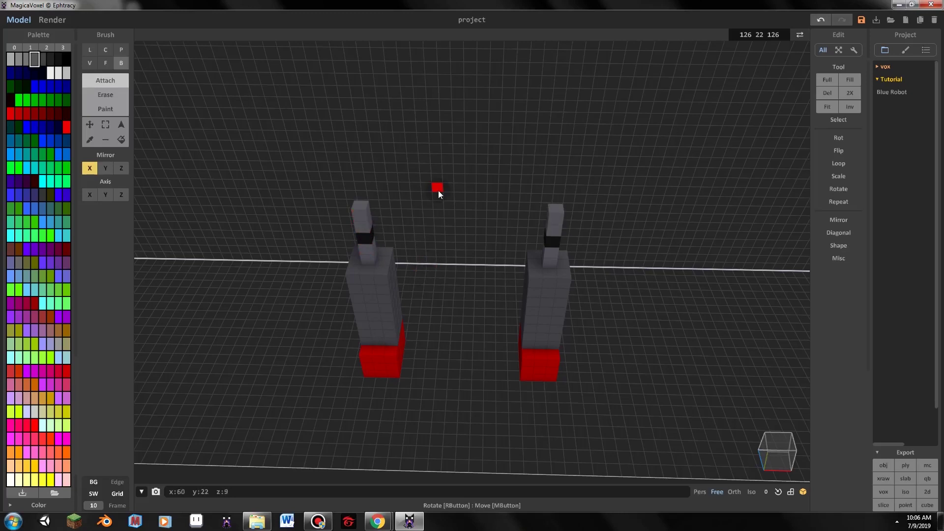
# Build X-mirrored dark grey upper-leg columns over the knee joints, and undo the last surplus box
pyautogui.keyDown('alt'); pyautogui.click(382, 284); pyautogui.keyUp('alt')
pyautogui.click(361, 206)
pyautogui.moveTo(362, 200); pyautogui.dragTo(526, 297, button='right')
pyautogui.moveTo(337, 140); pyautogui.dragTo(344, 173)
pyautogui.moveTo(335, 118); pyautogui.dragTo(338, 146)
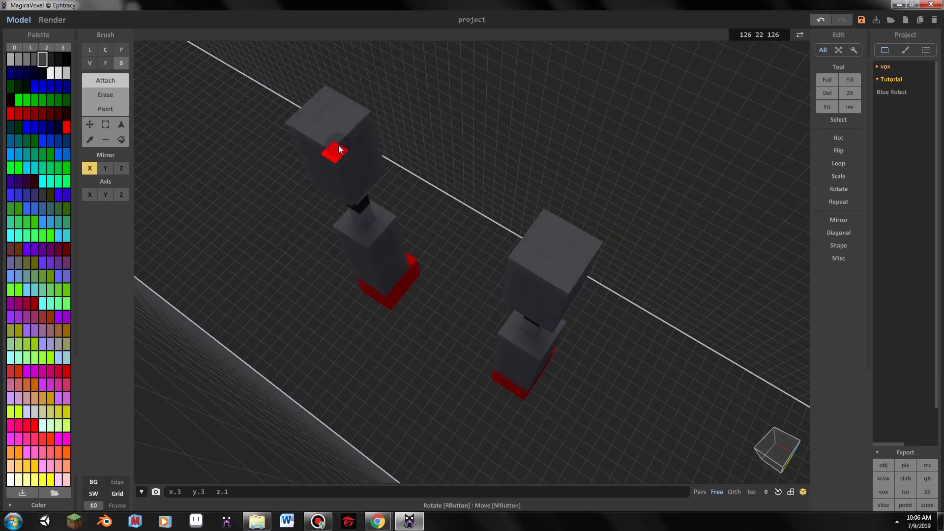
pyautogui.moveTo(328, 94); pyautogui.dragTo(331, 129)
pyautogui.moveTo(319, 79); pyautogui.dragTo(320, 108)
pyautogui.moveTo(308, 64); pyautogui.dragTo(318, 98)
pyautogui.moveTo(290, 73)
pyautogui.mouseDown()
pyautogui.moveTo(314, 87)
pyautogui.moveTo(307, 73)
pyautogui.mouseUp()
pyautogui.moveTo(607, 182)
pyautogui.mouseDown(button='right')
pyautogui.moveTo(626, 222)
pyautogui.moveTo(513, 182)
pyautogui.mouseUp(button='right')
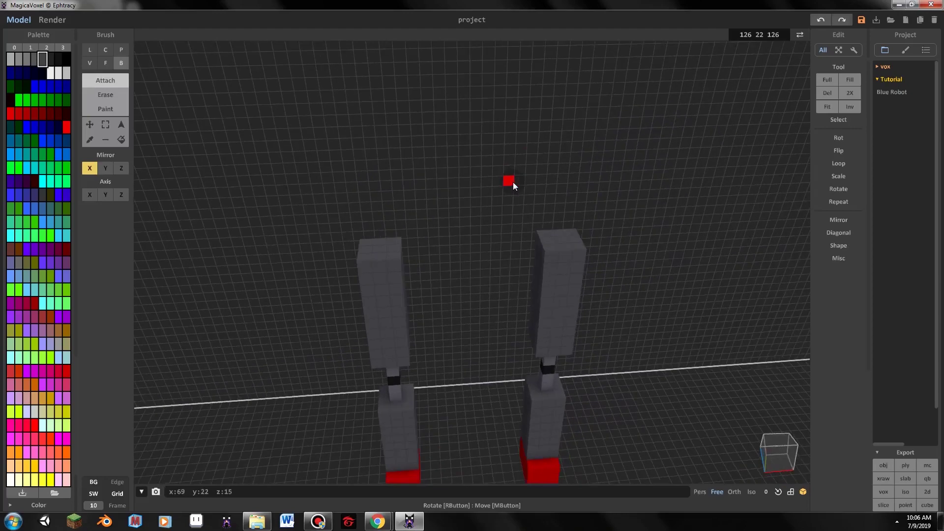
pyautogui.scroll(-2, 512, 182)
pyautogui.hotkey('ctrl', 'z')
# Switch the box brush to Paint mode and frame both legs in the view
pyautogui.press('d')
pyautogui.press('w')
pyautogui.press('a')
pyautogui.press('d')
pyautogui.press('a')
pyautogui.click(111, 94)
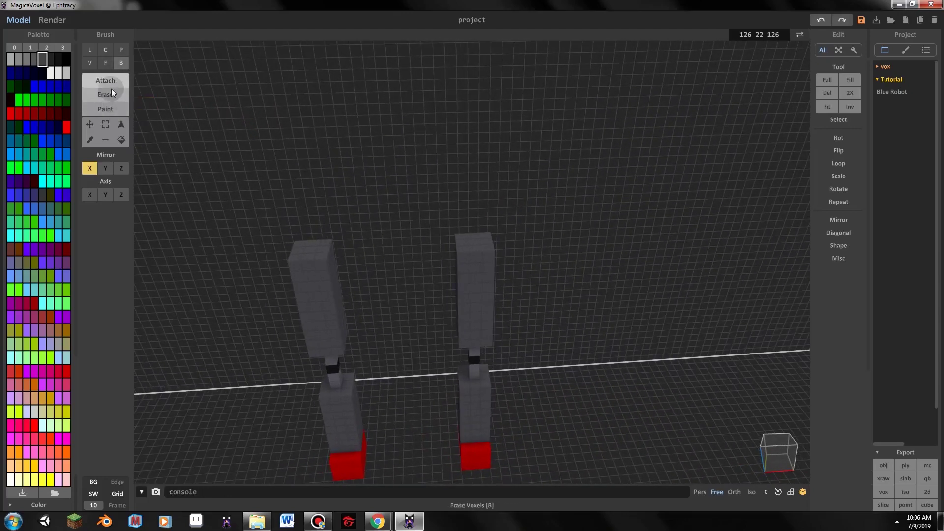
pyautogui.click(118, 109)
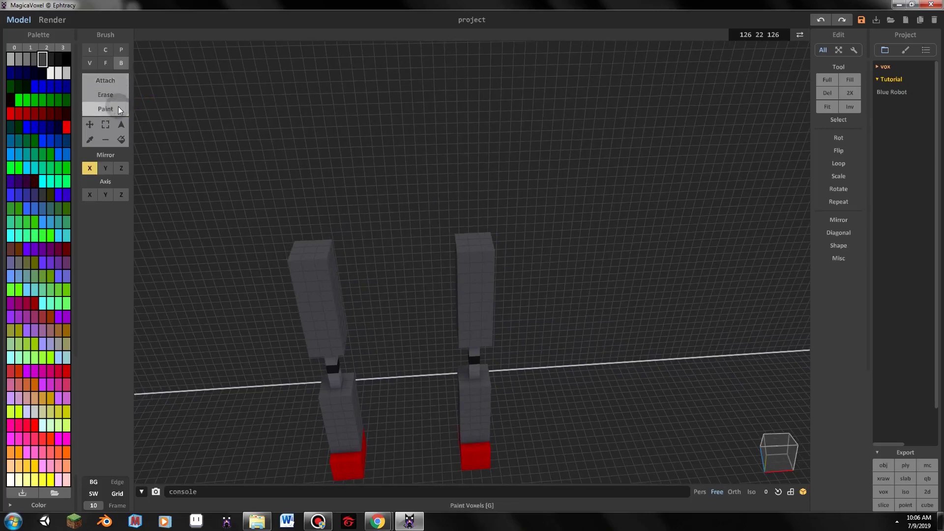
pyautogui.click(119, 108)
pyautogui.moveTo(386, 327); pyautogui.dragTo(384, 338, button='right')
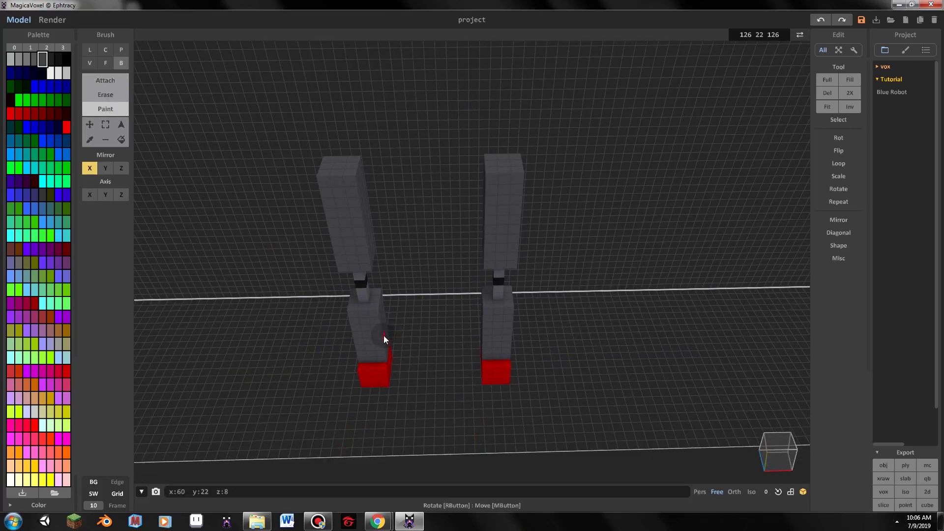
pyautogui.click(83, 92)
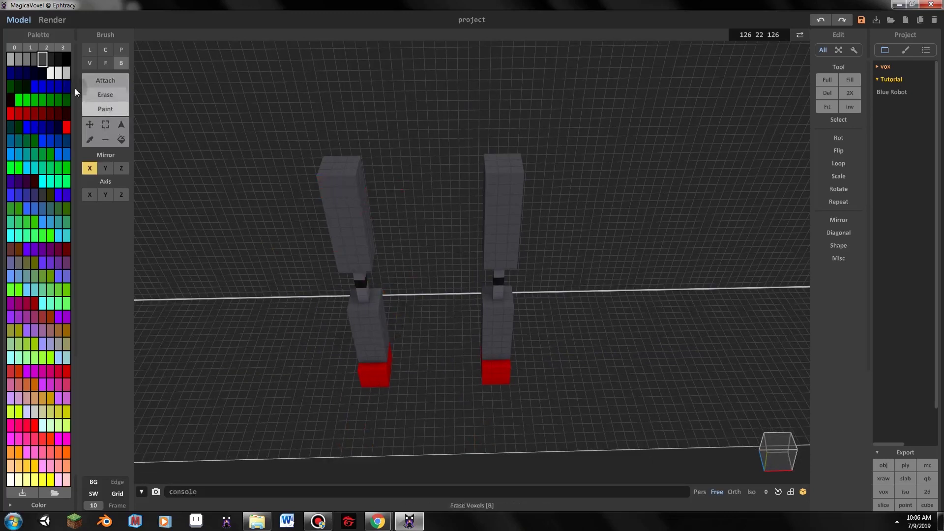
# Try painting the legs with the white palette colour, and undo the test paint
pyautogui.click(50, 72)
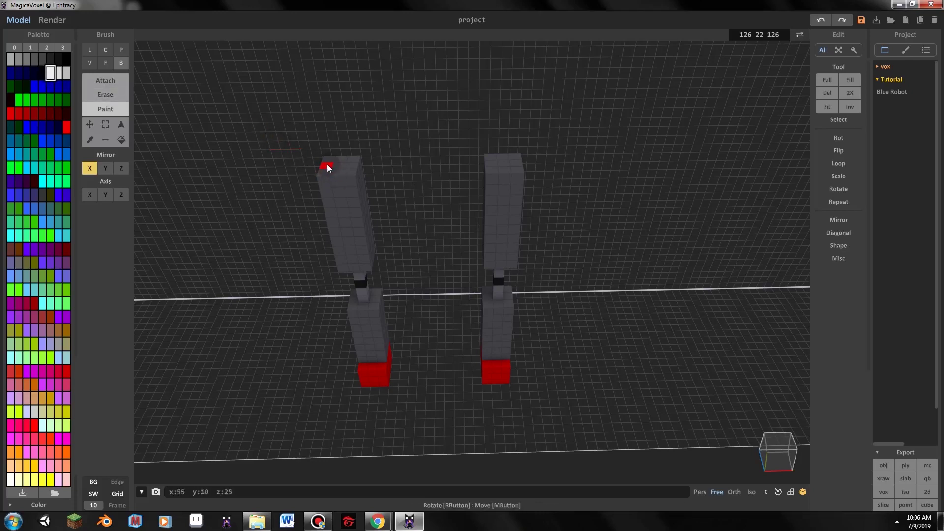
pyautogui.moveTo(332, 160); pyautogui.dragTo(362, 262)
pyautogui.moveTo(372, 325)
pyautogui.mouseDown()
pyautogui.moveTo(386, 383)
pyautogui.moveTo(388, 185)
pyautogui.mouseUp()
pyautogui.hotkey('ctrl', 'z')
pyautogui.hotkey('ctrl', 'z')
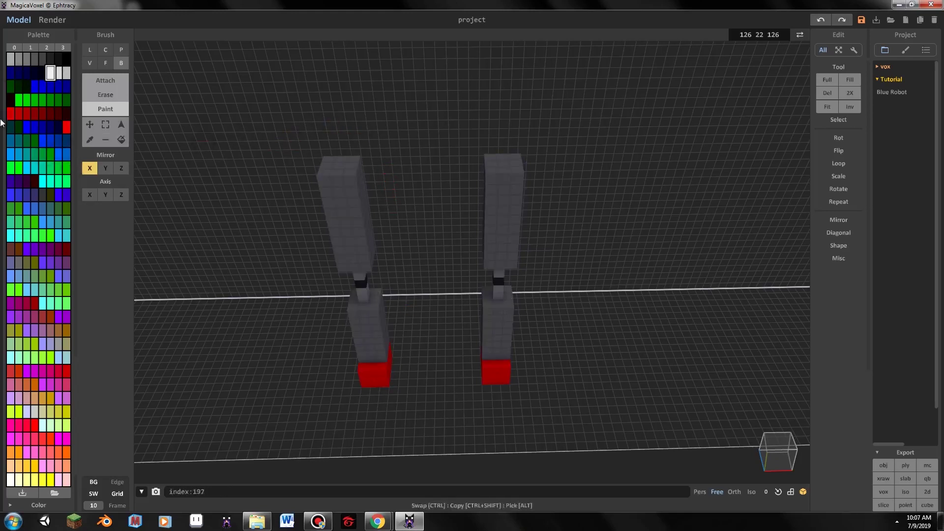
# Paint the tops of the lower legs and both ends of the upper legs near-black
pyautogui.click(58, 59)
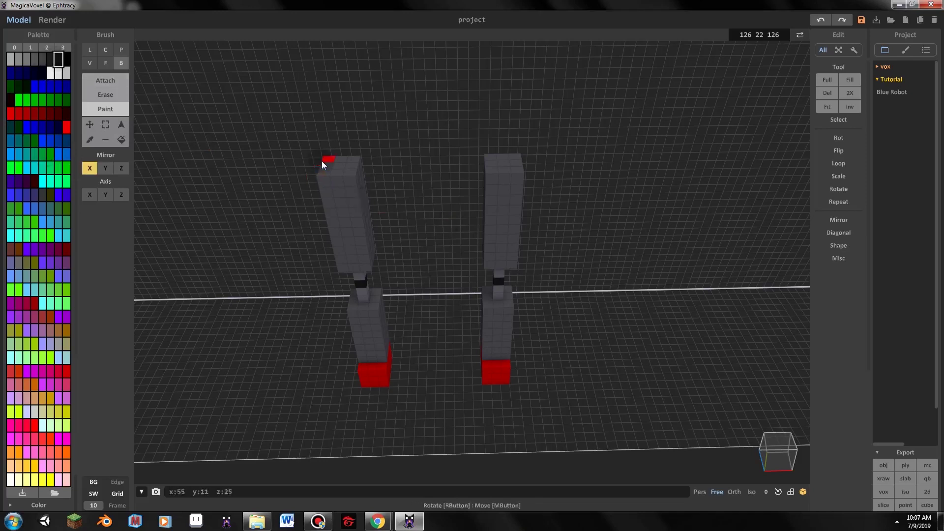
pyautogui.moveTo(321, 161); pyautogui.dragTo(348, 173)
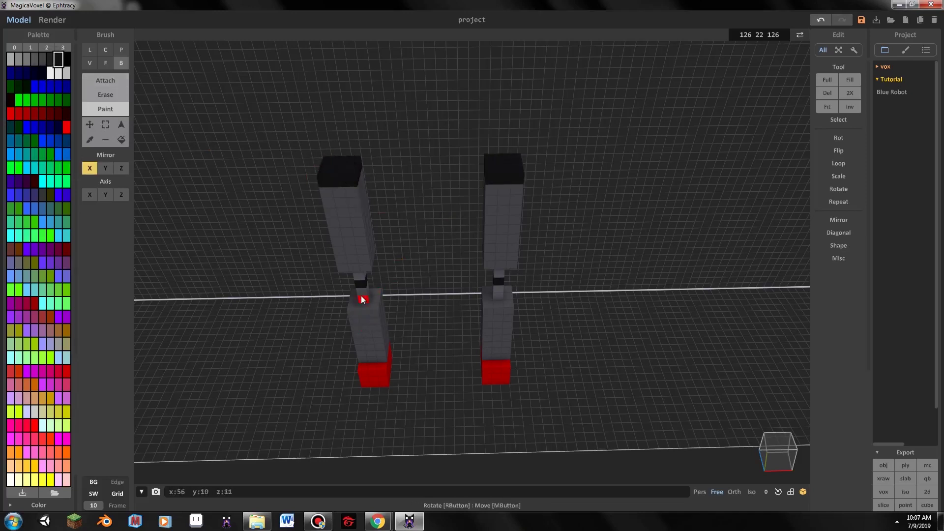
pyautogui.hotkey('ctrl', 'z')
pyautogui.moveTo(343, 269)
pyautogui.mouseDown()
pyautogui.moveTo(375, 269)
pyautogui.moveTo(373, 305)
pyautogui.mouseUp()
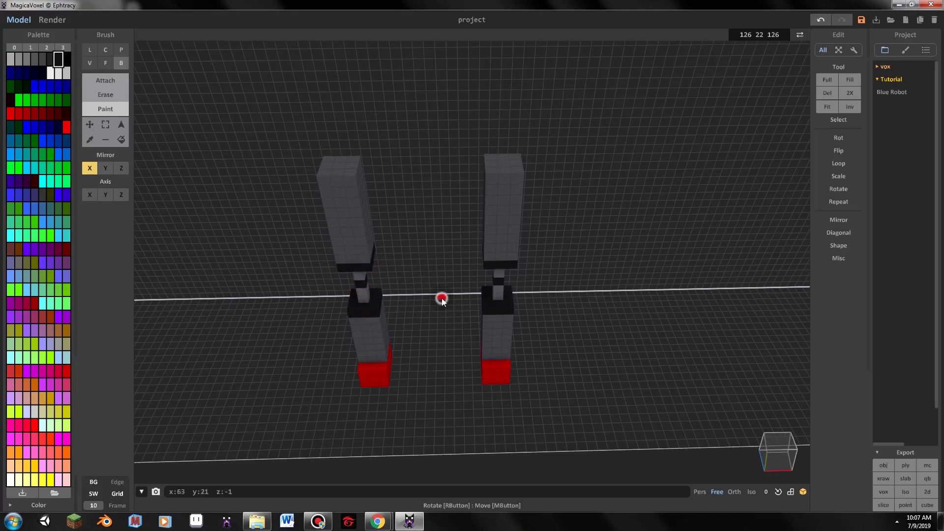
pyautogui.moveTo(441, 297); pyautogui.dragTo(403, 189, button='right')
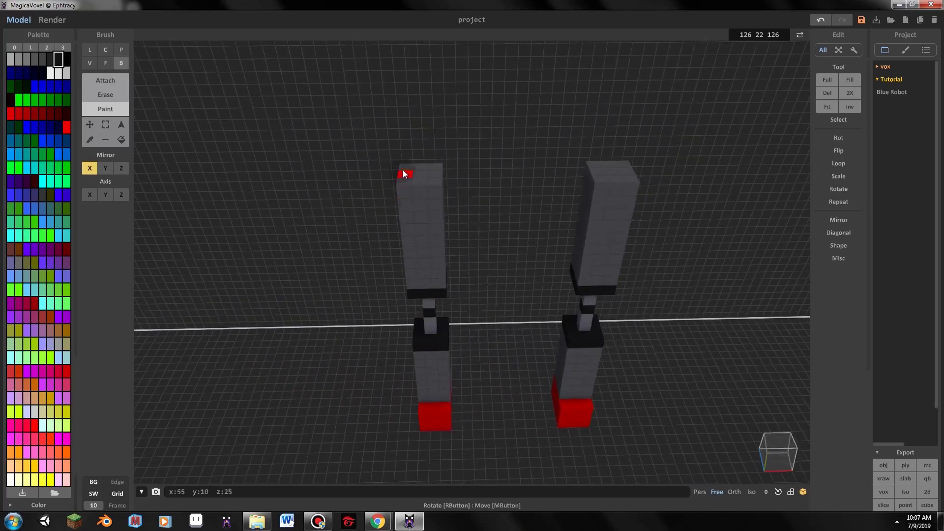
pyautogui.moveTo(404, 173); pyautogui.dragTo(437, 185)
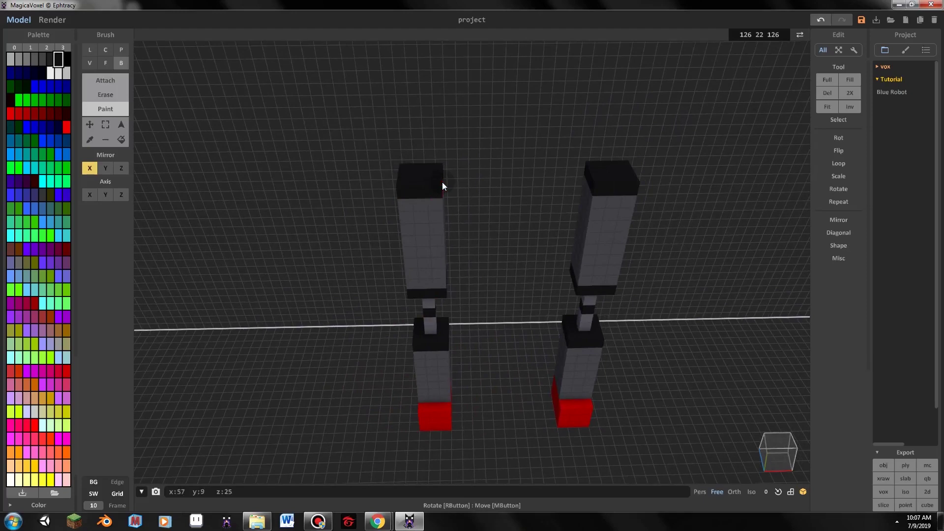
# Attach a very dark grey hip beam 3 voxels deep and 1 voxel high across the tops of both legs
pyautogui.moveTo(442, 186); pyautogui.dragTo(516, 236, button='right')
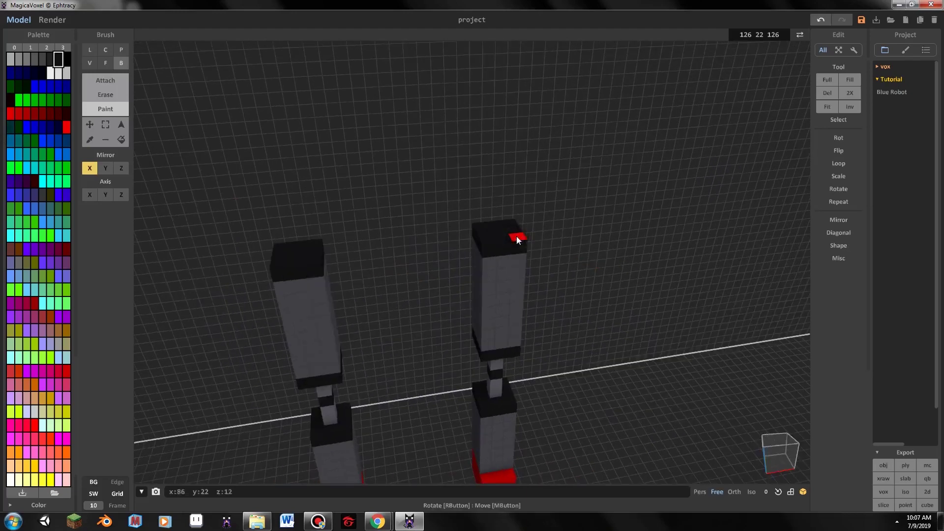
pyautogui.press('a')
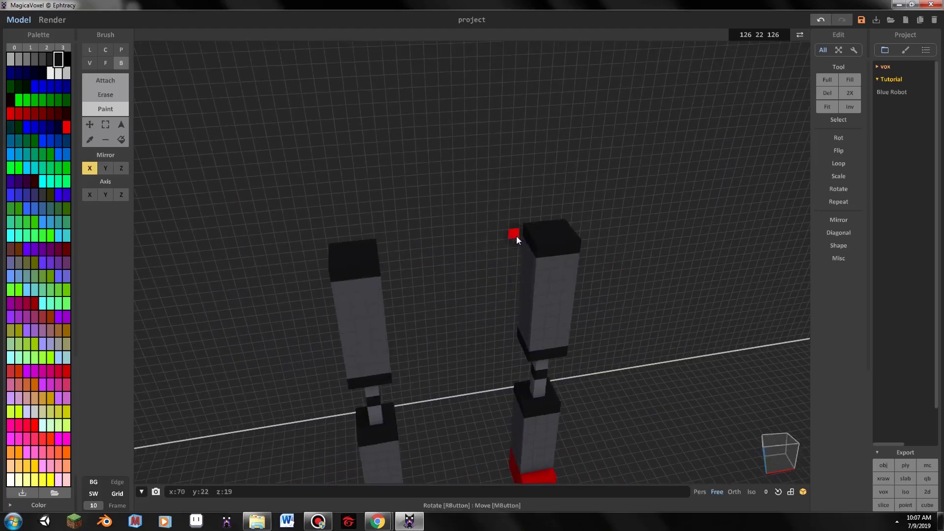
pyautogui.click(50, 59)
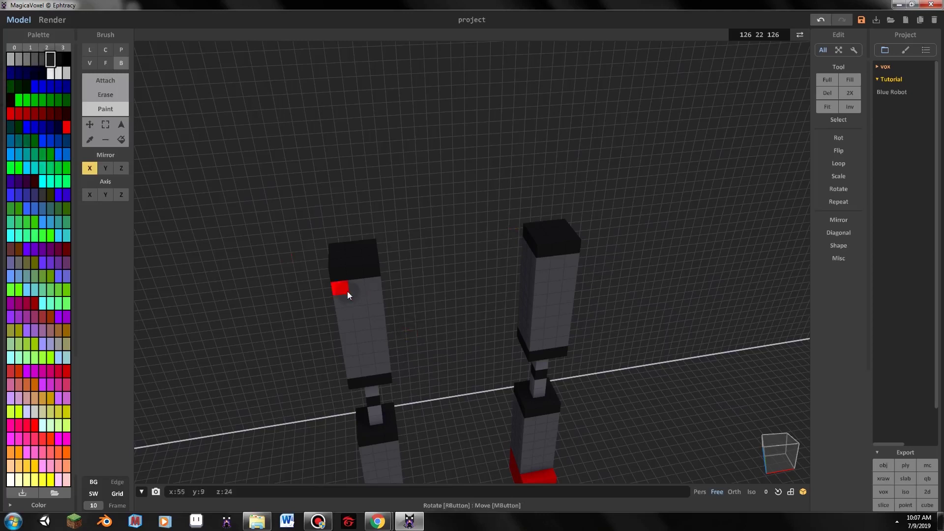
pyautogui.moveTo(339, 248); pyautogui.dragTo(368, 259)
pyautogui.hotkey('ctrl', 'z')
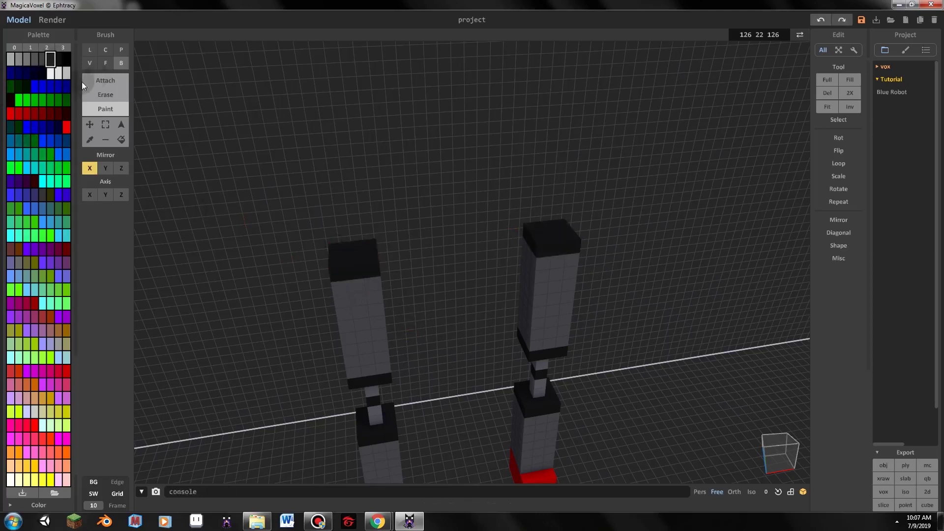
pyautogui.click(85, 82)
pyautogui.moveTo(385, 253)
pyautogui.mouseDown()
pyautogui.moveTo(512, 255)
pyautogui.moveTo(537, 252)
pyautogui.moveTo(533, 240)
pyautogui.mouseUp()
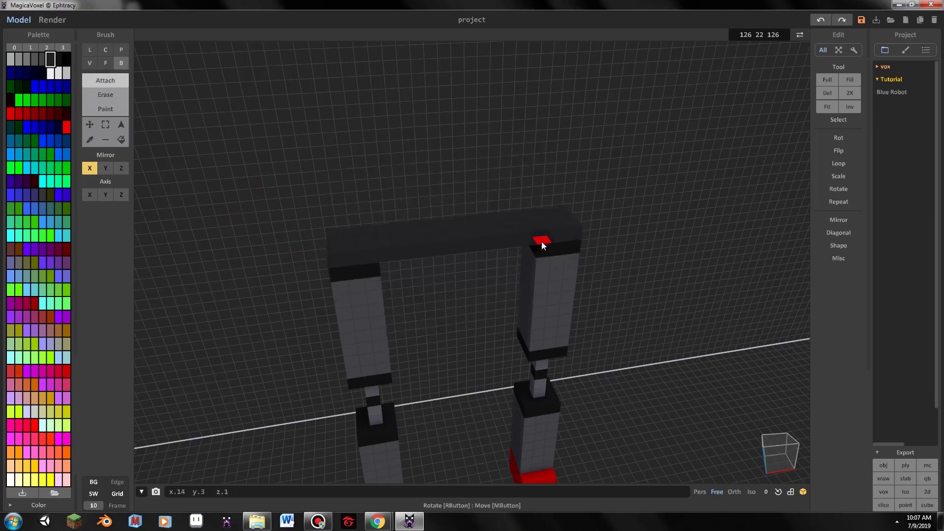
pyautogui.moveTo(541, 241); pyautogui.dragTo(526, 240)
pyautogui.moveTo(526, 240); pyautogui.dragTo(468, 303, button='right')
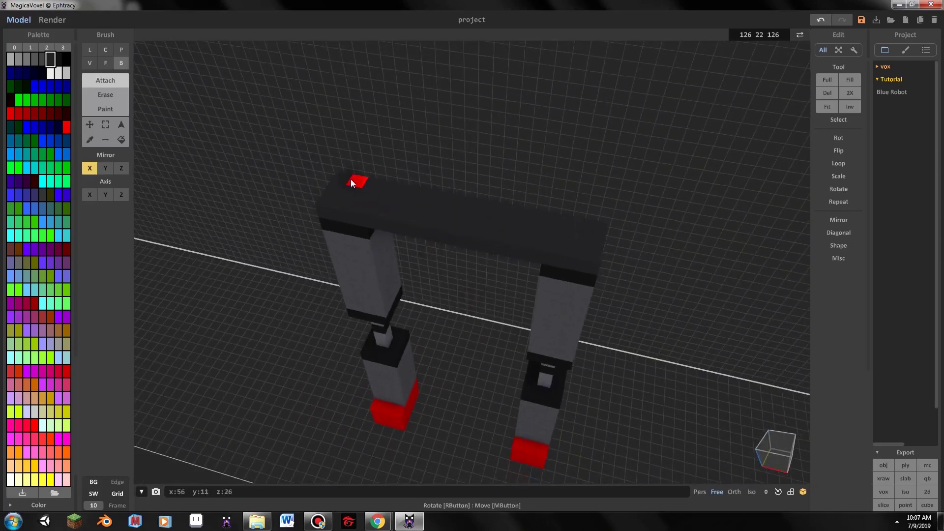
# Build the very dark grey torso up from the hip beam, with a protruding block at its front centre
pyautogui.moveTo(344, 175); pyautogui.dragTo(532, 235)
pyautogui.moveTo(335, 166); pyautogui.dragTo(456, 218)
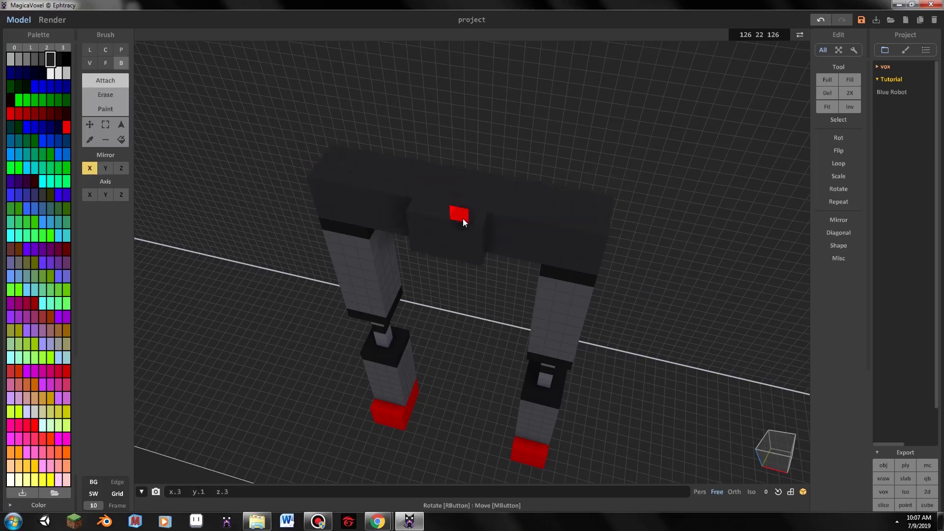
pyautogui.moveTo(331, 149); pyautogui.dragTo(502, 197)
pyautogui.moveTo(332, 137); pyautogui.dragTo(506, 210)
pyautogui.moveTo(326, 120)
pyautogui.mouseDown()
pyautogui.moveTo(522, 166)
pyautogui.moveTo(523, 178)
pyautogui.mouseUp()
pyautogui.moveTo(420, 177)
pyautogui.mouseDown()
pyautogui.moveTo(490, 169)
pyautogui.moveTo(476, 167)
pyautogui.moveTo(531, 176)
pyautogui.mouseUp()
pyautogui.moveTo(339, 106); pyautogui.dragTo(491, 122)
# Attach X-mirrored dark red trim boxes around the front of the robot's torso
pyautogui.click(26, 113)
pyautogui.moveTo(383, 236); pyautogui.dragTo(455, 227, button='right')
pyautogui.moveTo(450, 181); pyautogui.dragTo(411, 351, button='right')
pyautogui.hotkey('ctrl', 'z')
pyautogui.moveTo(500, 227); pyautogui.dragTo(502, 326, button='right')
pyautogui.click(450, 368)
pyautogui.click(415, 354)
pyautogui.click(383, 339)
pyautogui.moveTo(383, 339); pyautogui.dragTo(515, 436, button='right')
pyautogui.keyDown('alt'); pyautogui.click(515, 436); pyautogui.keyUp('alt')
# Paint X-mirrored red vertical stripes on the front of the torso
pyautogui.click(105, 109)
pyautogui.moveTo(485, 412)
pyautogui.mouseDown()
pyautogui.moveTo(487, 340)
pyautogui.moveTo(515, 349)
pyautogui.mouseUp()
pyautogui.moveTo(538, 411); pyautogui.dragTo(543, 359)
pyautogui.moveTo(543, 359)
pyautogui.mouseDown(button='right')
pyautogui.moveTo(305, 255)
pyautogui.moveTo(479, 273)
pyautogui.moveTo(282, 209)
pyautogui.mouseUp(button='right')
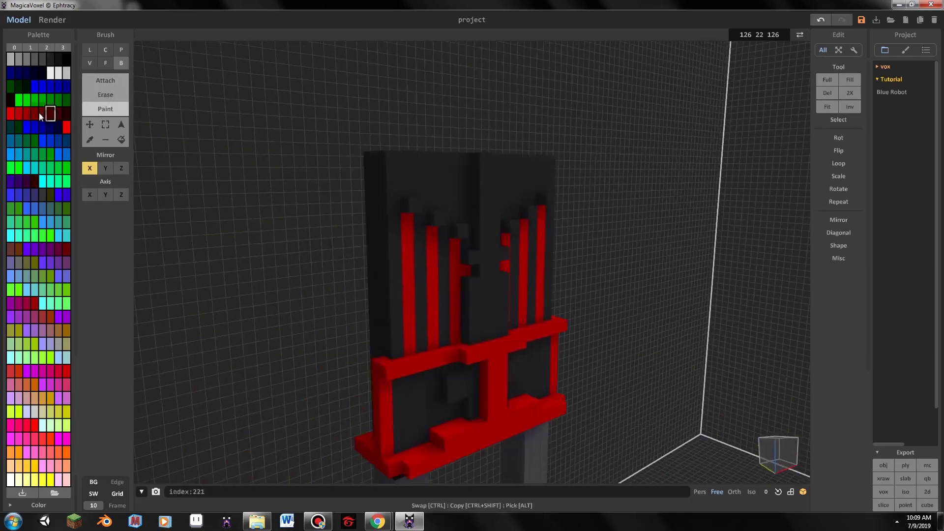
# Paint a stepped bright red band across the torso's front above the vertical stripes and along its side
pyautogui.scroll(3, 396, 305)
pyautogui.click(396, 305)
pyautogui.moveTo(414, 322); pyautogui.dragTo(431, 359)
pyautogui.moveTo(356, 286); pyautogui.dragTo(323, 294)
pyautogui.moveTo(324, 294); pyautogui.dragTo(427, 295, button='right')
pyautogui.moveTo(427, 295)
pyautogui.mouseDown()
pyautogui.moveTo(432, 416)
pyautogui.moveTo(424, 415)
pyautogui.mouseUp()
pyautogui.scroll(3, 456, 388)
pyautogui.moveTo(429, 415)
pyautogui.mouseDown(button='right')
pyautogui.moveTo(456, 388)
pyautogui.moveTo(379, 443)
pyautogui.moveTo(473, 424)
pyautogui.mouseUp(button='right')
pyautogui.scroll(-3, 455, 388)
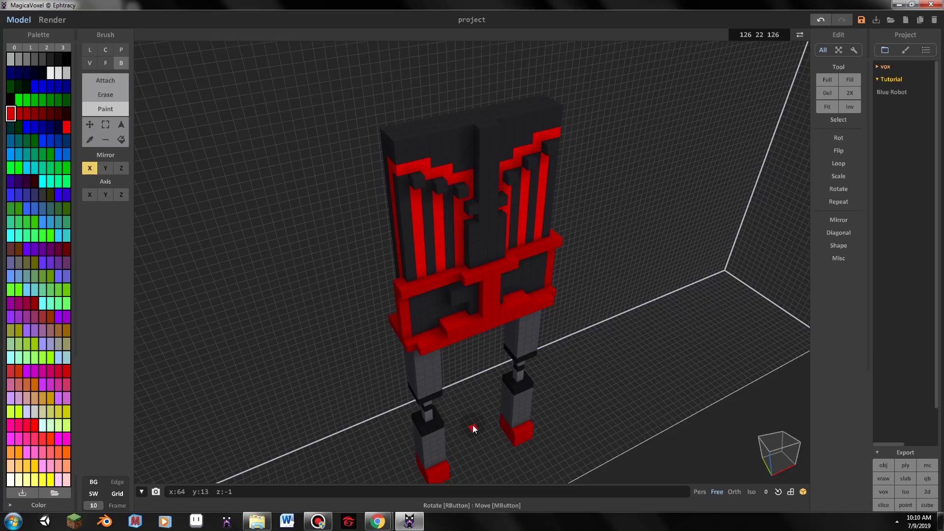
# Attach X-mirrored near-black shoulder joints to the upper sides of the torso, level with the red band
pyautogui.scroll(8, 446, 365)
pyautogui.scroll(2, 446, 365)
pyautogui.moveTo(449, 362); pyautogui.dragTo(494, 330, button='right')
pyautogui.moveTo(422, 284); pyautogui.dragTo(495, 244, button='right')
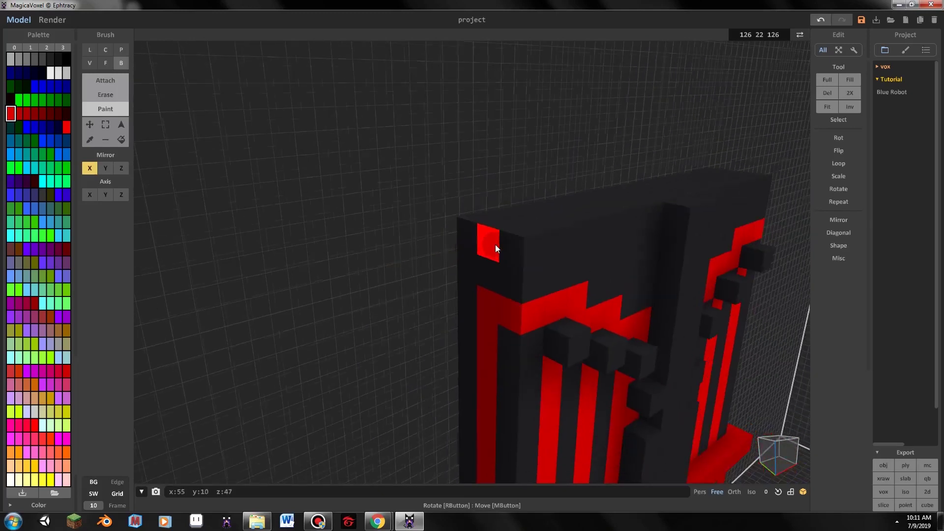
pyautogui.click(59, 60)
pyautogui.click(35, 60)
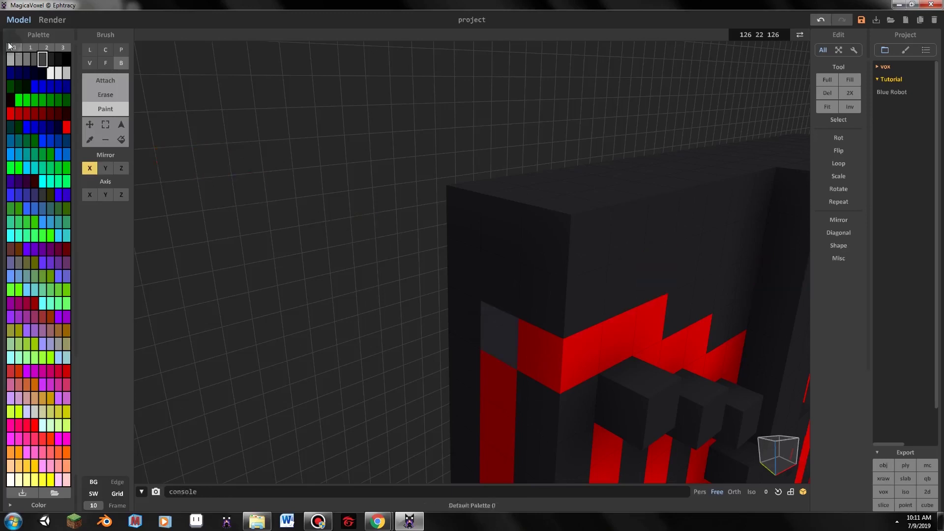
pyautogui.click(88, 84)
pyautogui.click(58, 59)
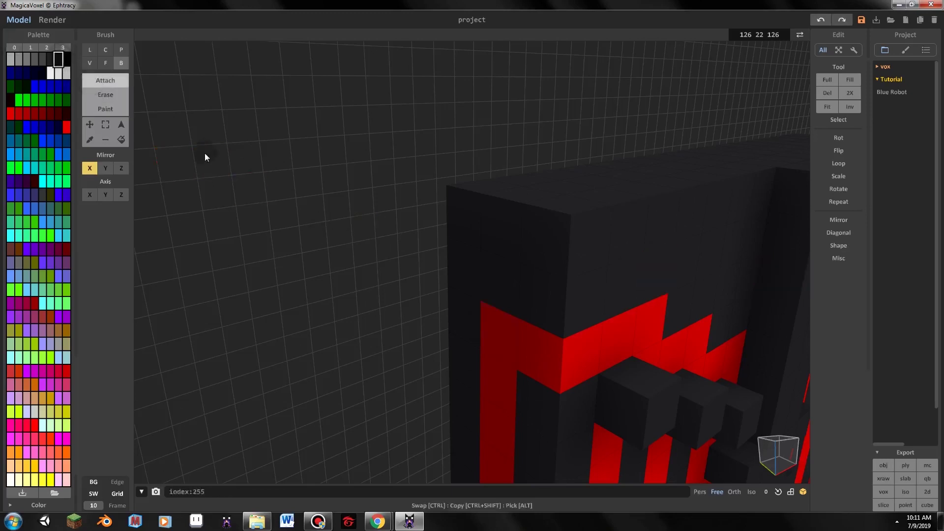
pyautogui.click(489, 326)
# Attach X-mirrored grey upper arms extending outward from the shoulder joints, matching the grey of the legs
pyautogui.moveTo(534, 255); pyautogui.dragTo(452, 310, button='right')
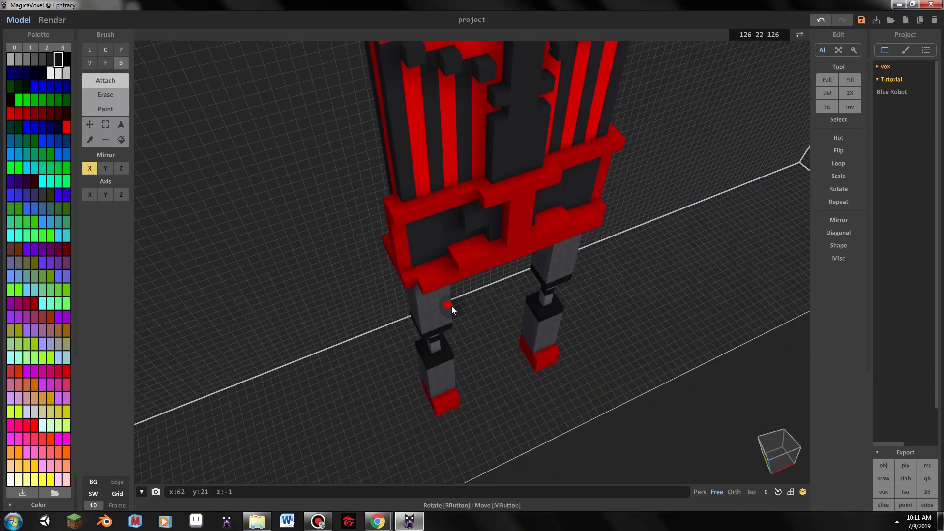
pyautogui.keyDown('alt'); pyautogui.click(429, 307); pyautogui.keyUp('alt')
pyautogui.moveTo(427, 262); pyautogui.dragTo(633, 343, button='right')
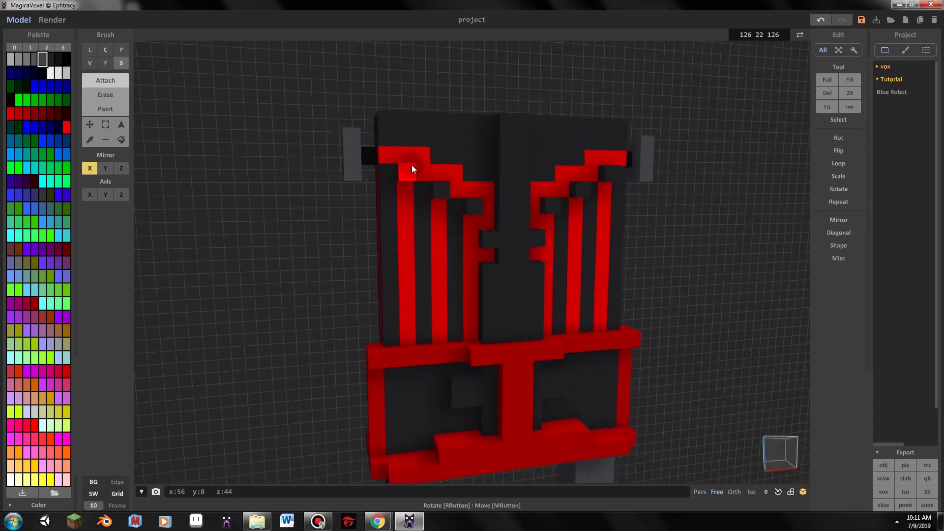
pyautogui.moveTo(411, 168); pyautogui.dragTo(361, 202, button='right')
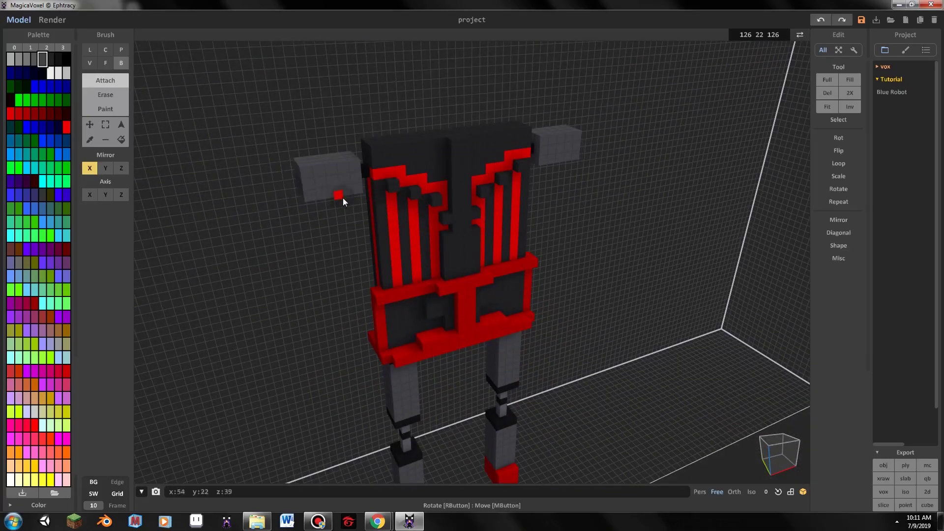
pyautogui.moveTo(343, 198); pyautogui.dragTo(357, 162, button='middle')
# Attach a narrower lighter grey rod to the outer end of each upper arm, matching the knee joints
pyautogui.keyDown('alt'); pyautogui.click(436, 343); pyautogui.keyUp('alt')
pyautogui.moveTo(441, 236); pyautogui.dragTo(445, 283, button='middle')
pyautogui.moveTo(445, 283); pyautogui.dragTo(490, 256, button='right')
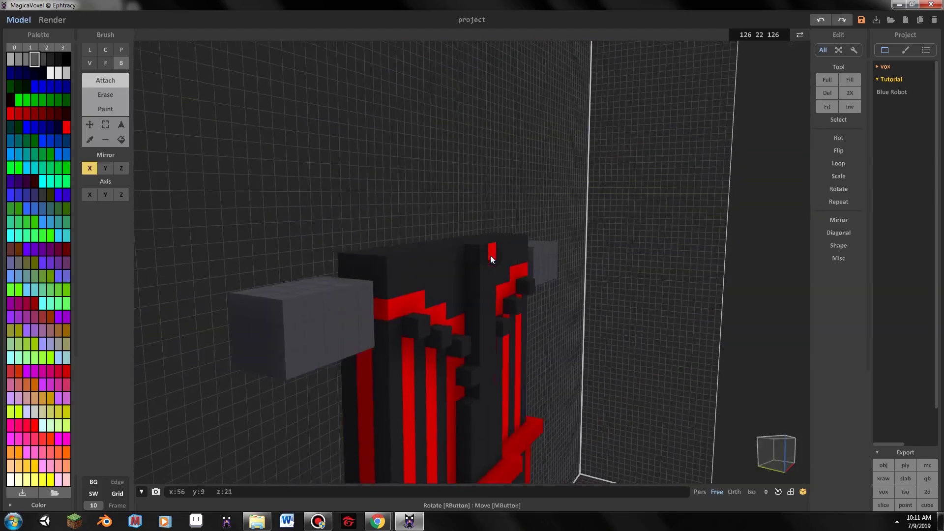
pyautogui.press('a')
pyautogui.click(497, 315)
pyautogui.click(492, 323)
pyautogui.press('d')
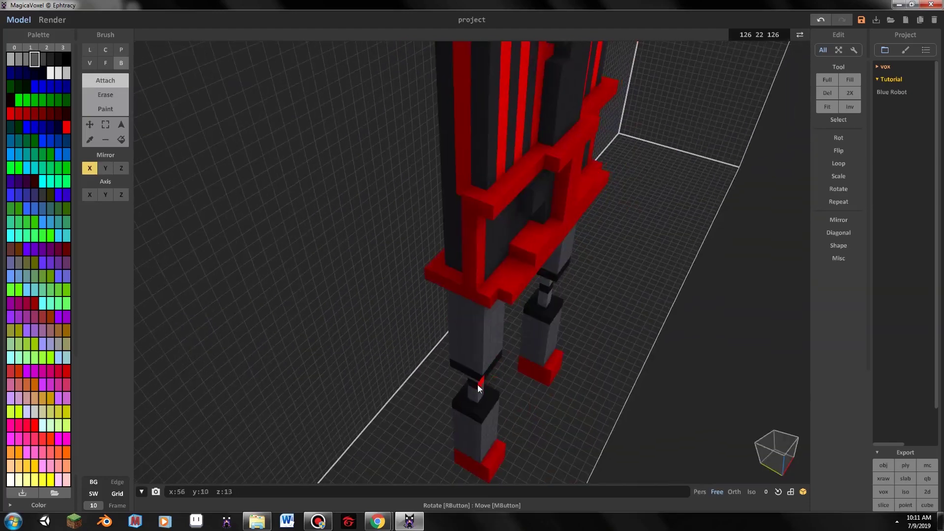
# Extend the X-mirrored elbow rods outward with a near-black segment followed by another lighter grey segment
pyautogui.keyDown('alt'); pyautogui.click(477, 385); pyautogui.keyUp('alt')
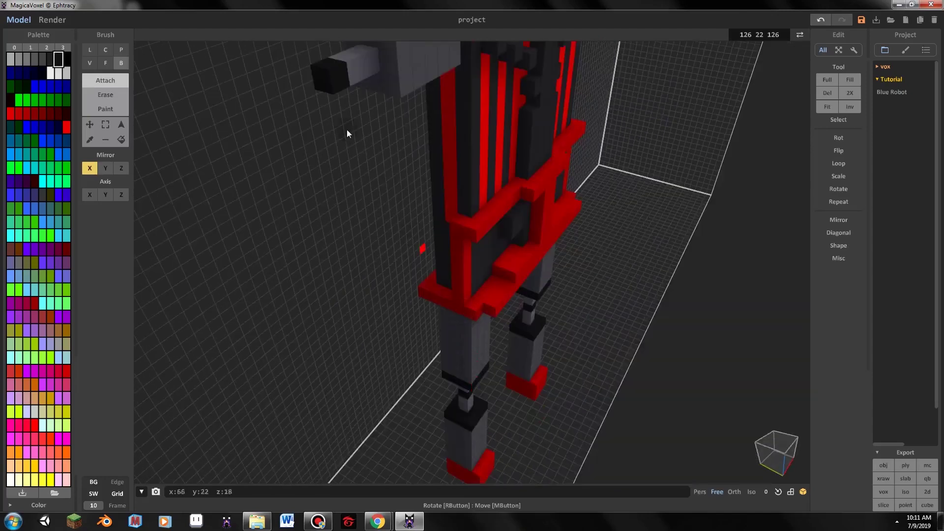
pyautogui.keyDown('alt'); pyautogui.click(344, 81); pyautogui.keyUp('alt')
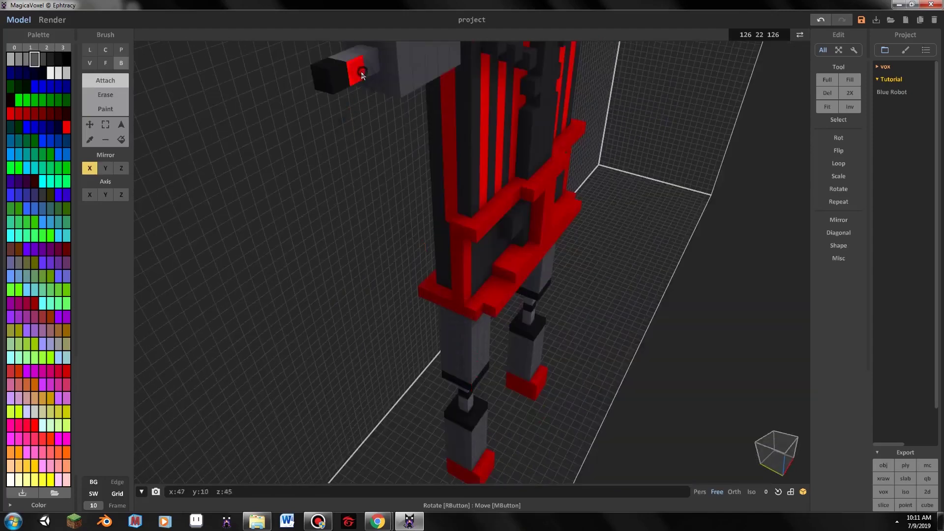
pyautogui.click(307, 88)
pyautogui.moveTo(394, 88); pyautogui.dragTo(376, 80, button='right')
pyautogui.keyDown('alt'); pyautogui.click(395, 91); pyautogui.keyUp('alt')
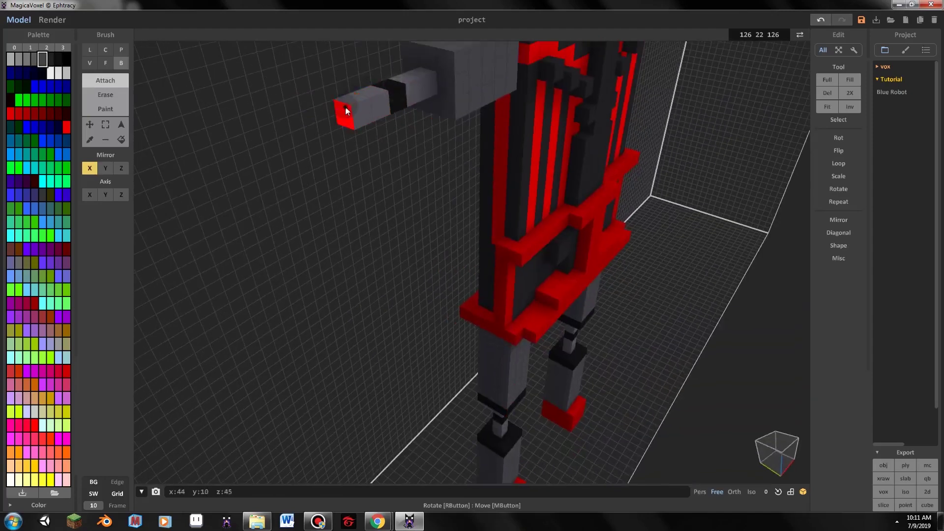
# Attach thick grey X-mirrored forearms to the outer ends of the elbow rods and lengthen them outward
pyautogui.moveTo(349, 116); pyautogui.dragTo(470, 123, button='right')
pyautogui.click(351, 126)
pyautogui.click(341, 127)
pyautogui.moveTo(341, 158); pyautogui.dragTo(498, 114, button='right')
pyautogui.moveTo(335, 181); pyautogui.dragTo(344, 149, button='right')
pyautogui.moveTo(344, 150); pyautogui.dragTo(394, 201)
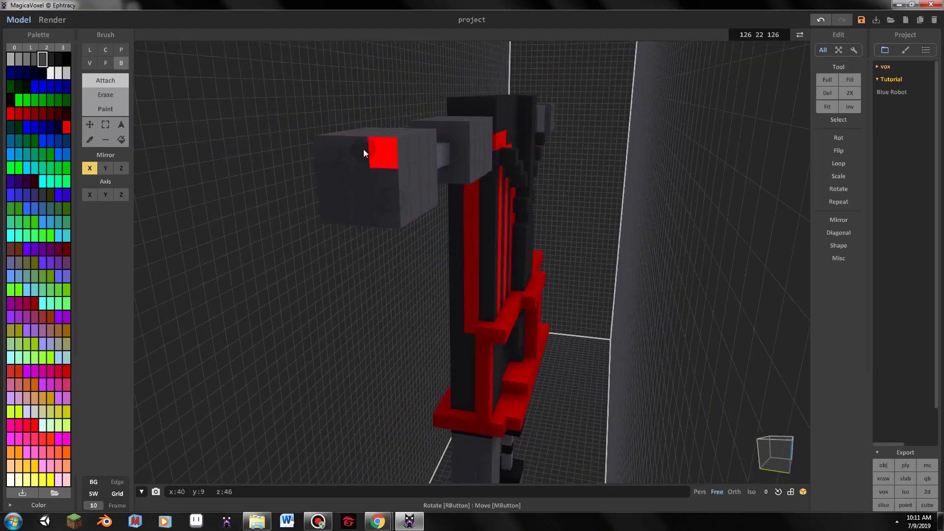
pyautogui.moveTo(295, 152); pyautogui.dragTo(343, 223)
pyautogui.scroll(-5, 341, 219)
pyautogui.moveTo(344, 223); pyautogui.dragTo(370, 213, button='right')
# Attach X-mirrored dark red claw-shaped hands with separated fingers to the ends of the forearms
pyautogui.press('s')
pyautogui.press('d')
pyautogui.press('w')
pyautogui.press('a')
pyautogui.press('w')
pyautogui.moveTo(543, 316); pyautogui.dragTo(562, 248, button='right')
pyautogui.press('w')
pyautogui.keyDown('alt'); pyautogui.click(562, 255); pyautogui.keyUp('alt')
pyautogui.press('a')
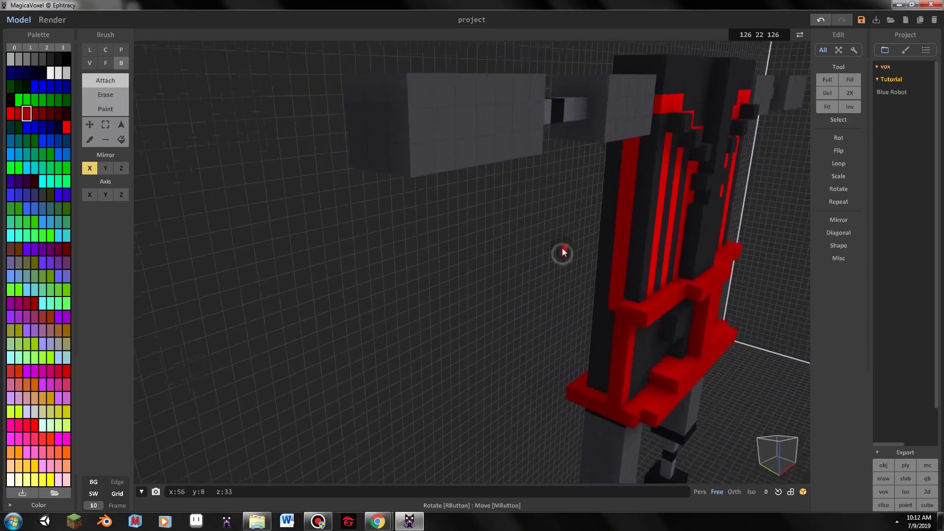
pyautogui.press('w')
pyautogui.moveTo(492, 152); pyautogui.dragTo(492, 123, button='right')
pyautogui.moveTo(485, 160); pyautogui.dragTo(529, 129)
pyautogui.moveTo(529, 129); pyautogui.dragTo(341, 259, button='right')
pyautogui.scroll(3, 452, 232)
pyautogui.press('s')
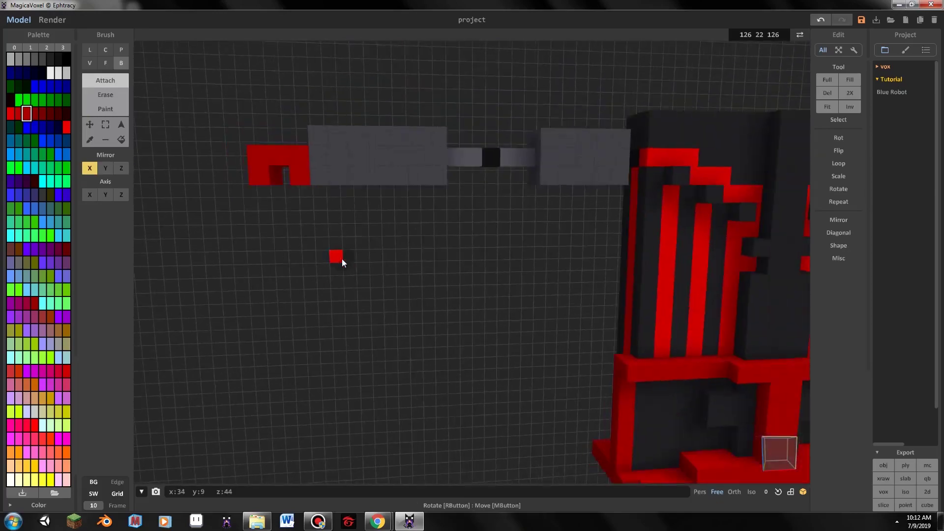
# Attach very dark grey blocks on top of the torso, forming a central neck piece and X-mirrored raised shoulders
pyautogui.press('d')
pyautogui.scroll(-3, 340, 282)
pyautogui.moveTo(339, 282); pyautogui.dragTo(376, 279, button='right')
pyautogui.scroll(2, 346, 273)
pyautogui.moveTo(377, 279); pyautogui.dragTo(367, 263, button='middle')
pyautogui.scroll(2, 374, 262)
pyautogui.moveTo(379, 266); pyautogui.dragTo(621, 291, button='right')
pyautogui.scroll(-2, 519, 282)
pyautogui.scroll(-4, 611, 297)
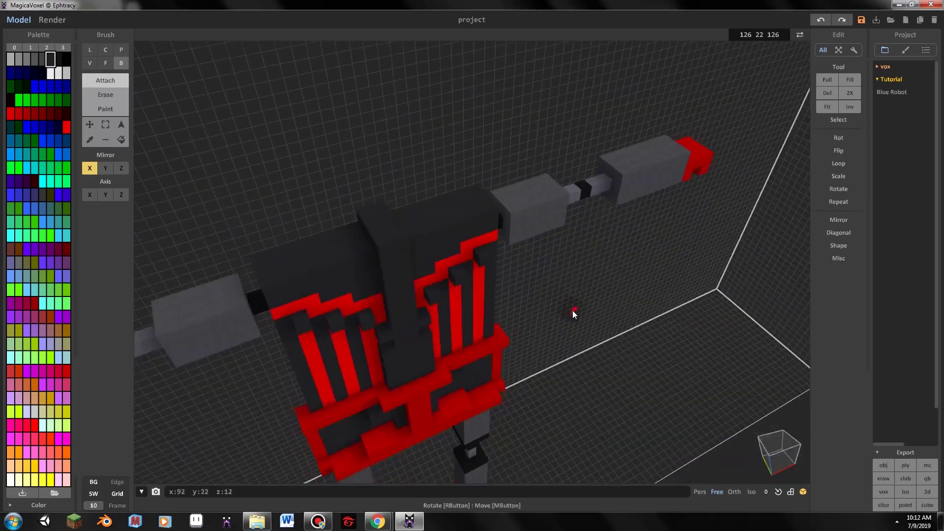
pyautogui.scroll(-1, 572, 310)
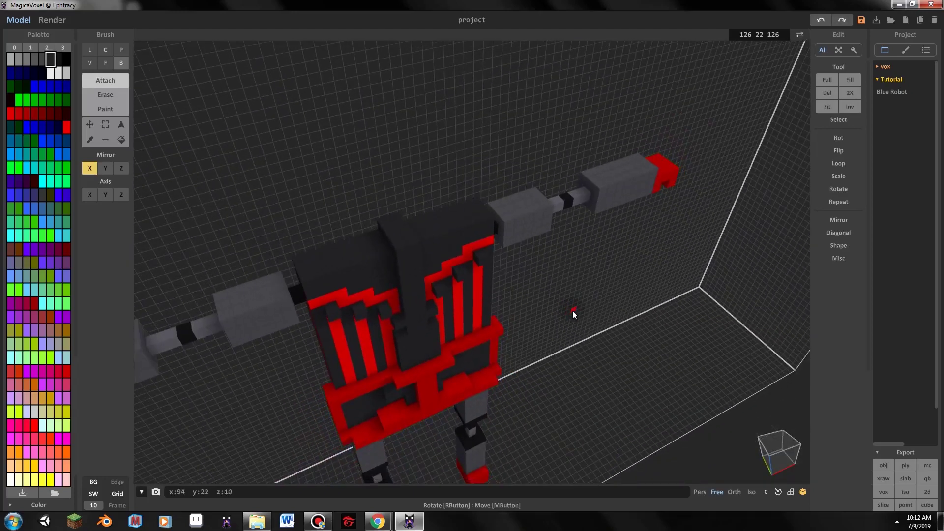
pyautogui.scroll(5, 535, 313)
pyautogui.moveTo(407, 257); pyautogui.dragTo(341, 233, button='middle')
pyautogui.moveTo(323, 231); pyautogui.dragTo(436, 250)
pyautogui.moveTo(476, 194); pyautogui.dragTo(473, 254, button='right')
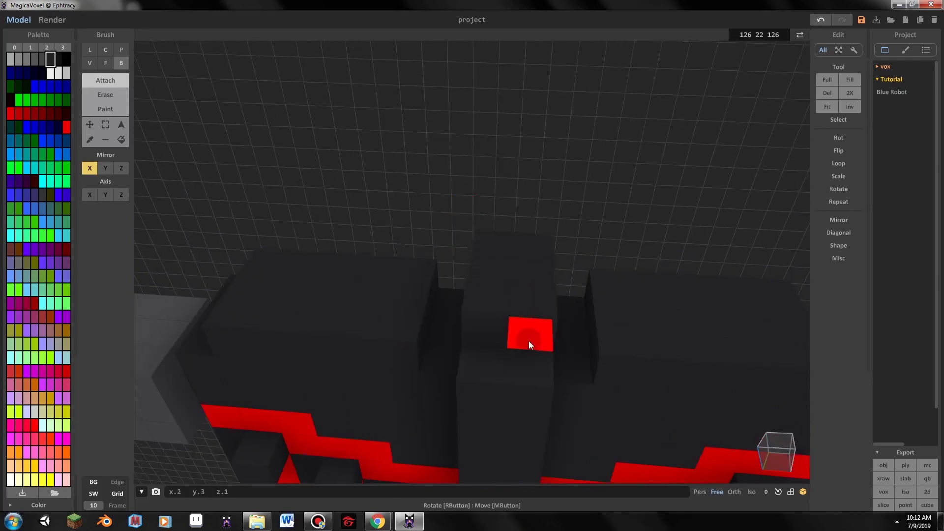
pyautogui.moveTo(445, 309)
pyautogui.mouseDown(button='right')
pyautogui.moveTo(462, 314)
pyautogui.moveTo(449, 243)
pyautogui.moveTo(397, 190)
pyautogui.moveTo(518, 245)
pyautogui.moveTo(535, 118)
pyautogui.moveTo(397, 167)
pyautogui.moveTo(519, 202)
pyautogui.moveTo(211, 143)
pyautogui.moveTo(470, 306)
pyautogui.moveTo(402, 207)
pyautogui.moveTo(541, 208)
pyautogui.moveTo(351, 228)
pyautogui.moveTo(298, 160)
pyautogui.moveTo(295, 118)
pyautogui.moveTo(282, 282)
pyautogui.moveTo(639, 214)
pyautogui.moveTo(438, 282)
pyautogui.moveTo(438, 372)
pyautogui.moveTo(498, 366)
pyautogui.moveTo(421, 307)
pyautogui.moveTo(497, 289)
pyautogui.moveTo(373, 255)
pyautogui.moveTo(498, 125)
pyautogui.moveTo(646, 282)
pyautogui.moveTo(541, 329)
pyautogui.moveTo(339, 120)
pyautogui.moveTo(505, 205)
pyautogui.moveTo(422, 186)
pyautogui.mouseUp(button='right')
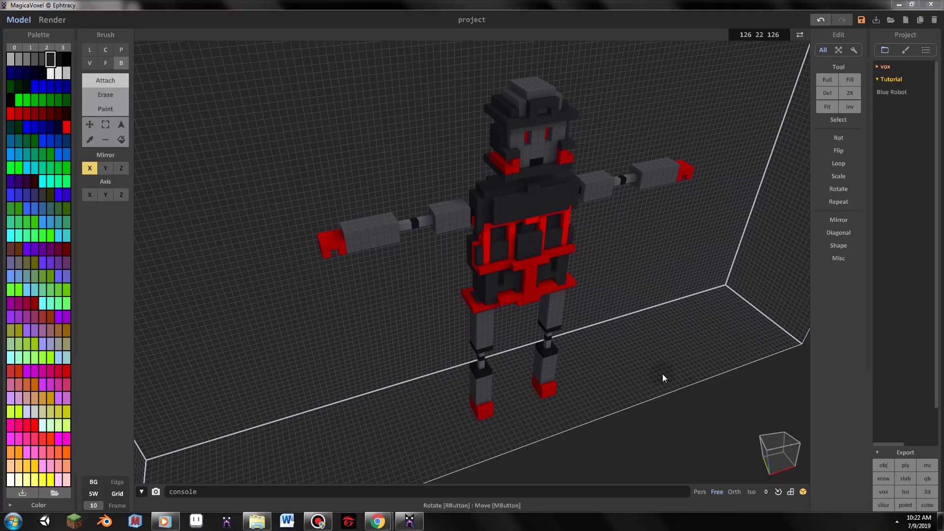
pyautogui.moveTo(740, 391); pyautogui.dragTo(550, 346, button='right')
pyautogui.press('s')
pyautogui.press('d')
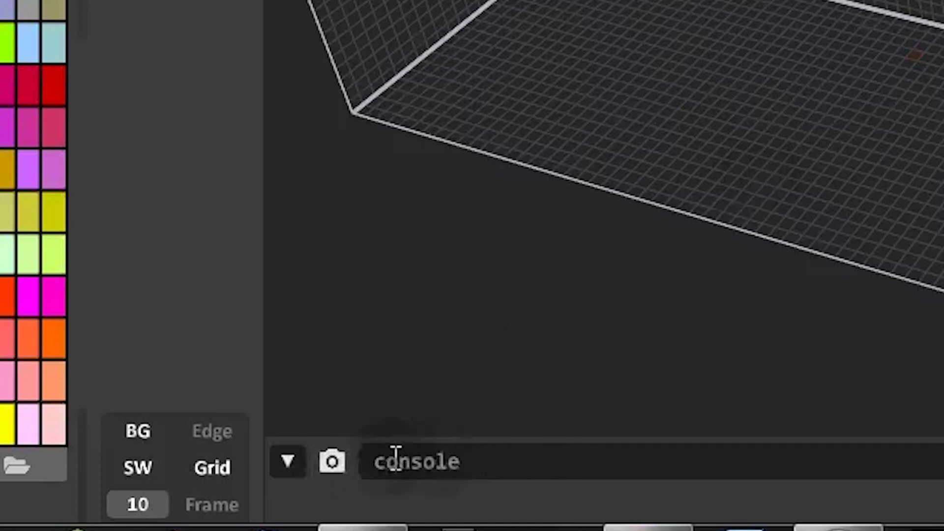
pyautogui.click(375, 462)
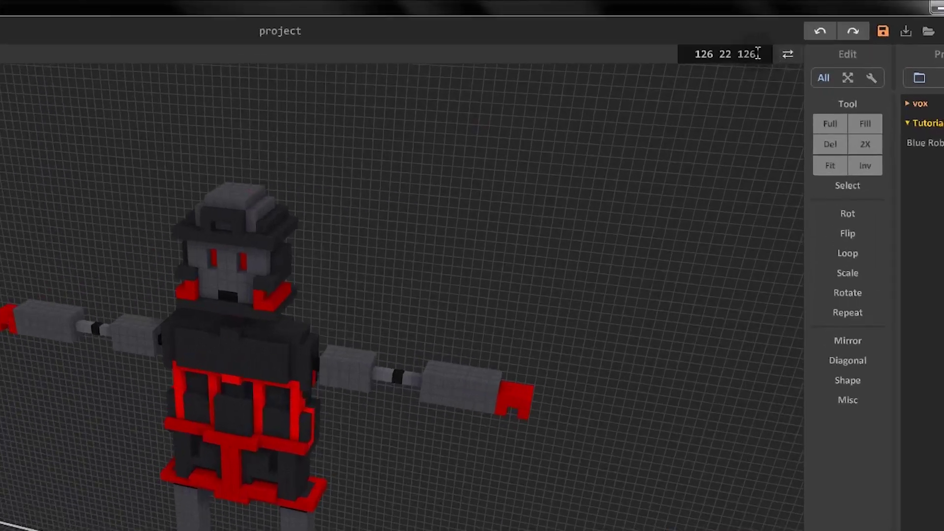
# Resize the model volume to 126 22 59
pyautogui.click(780, 35)
pyautogui.click(780, 35)
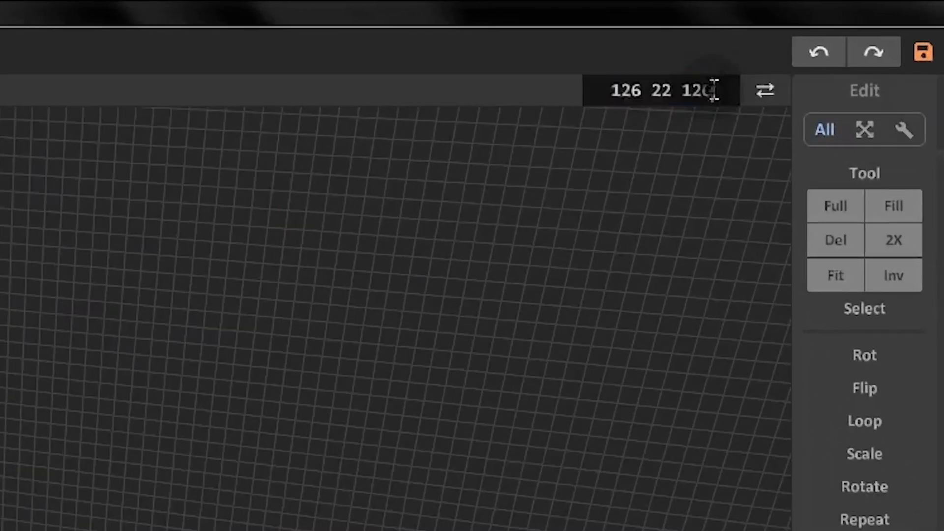
pyautogui.moveTo(685, 88); pyautogui.dragTo(733, 93)
pyautogui.write('59')
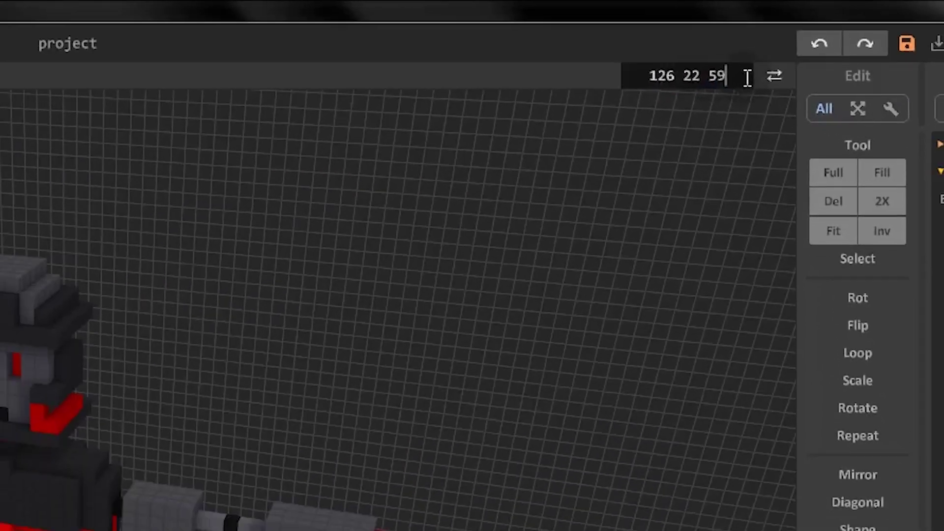
pyautogui.press('Return')
# Examine how the finished robot fits inside the resized volume from several angles
pyautogui.moveTo(624, 156)
pyautogui.mouseDown(button='right')
pyautogui.moveTo(633, 115)
pyautogui.moveTo(621, 90)
pyautogui.moveTo(636, 149)
pyautogui.moveTo(665, 170)
pyautogui.moveTo(641, 158)
pyautogui.mouseUp(button='right')
pyautogui.scroll(-8, 665, 169)
pyautogui.press('s')
pyautogui.press('d')
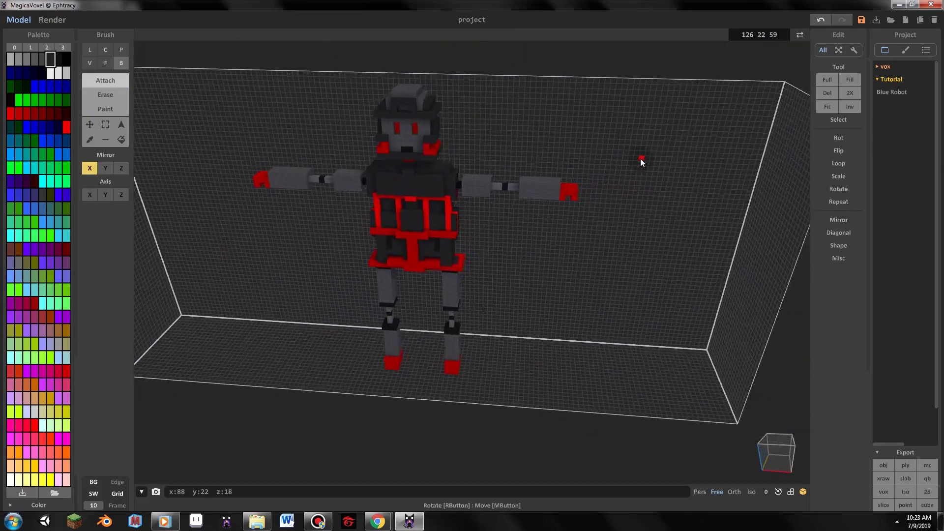
pyautogui.press('w')
pyautogui.press('a')
pyautogui.press('s')
pyautogui.press('d')
pyautogui.press('w')
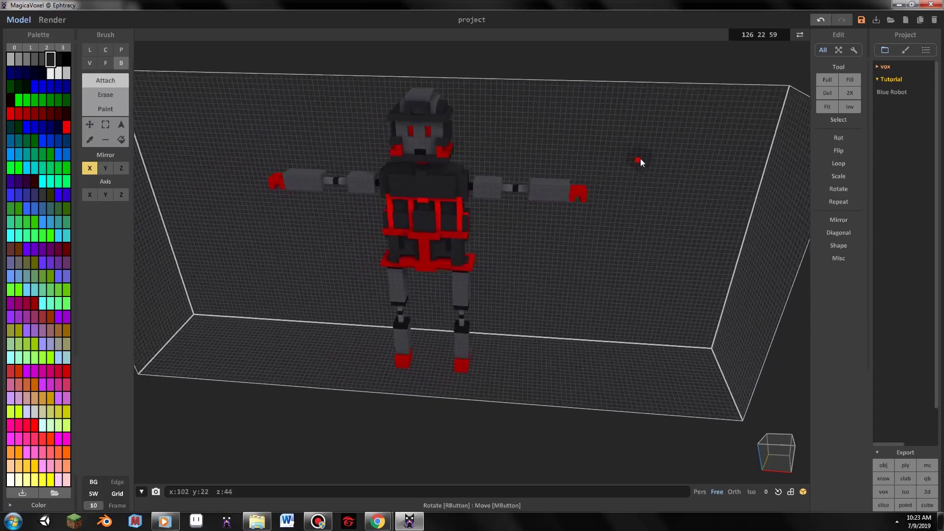
pyautogui.moveTo(640, 159)
pyautogui.mouseDown(button='right')
pyautogui.moveTo(622, 155)
pyautogui.moveTo(643, 160)
pyautogui.mouseUp(button='right')
pyautogui.scroll(-3, 623, 154)
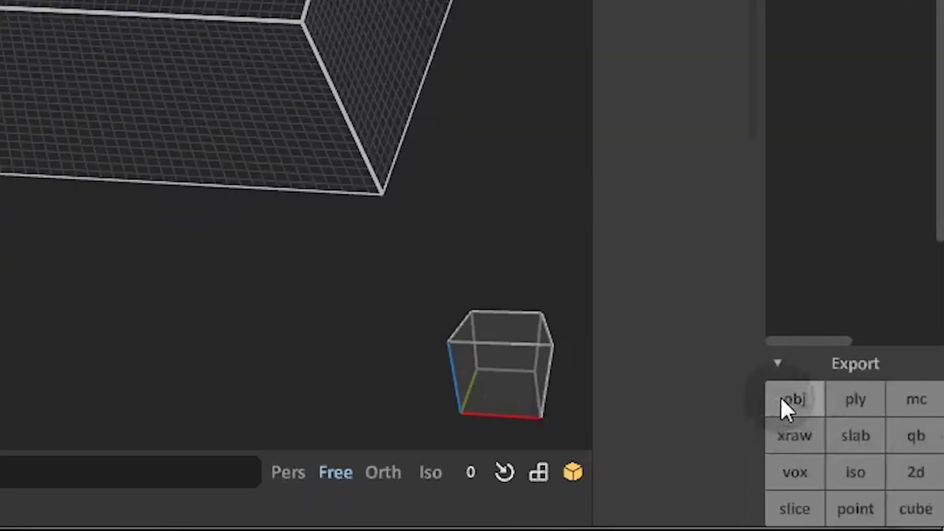
# Start an OBJ export and create and open a new folder named Red Robot inside the export folder
pyautogui.click(785, 364)
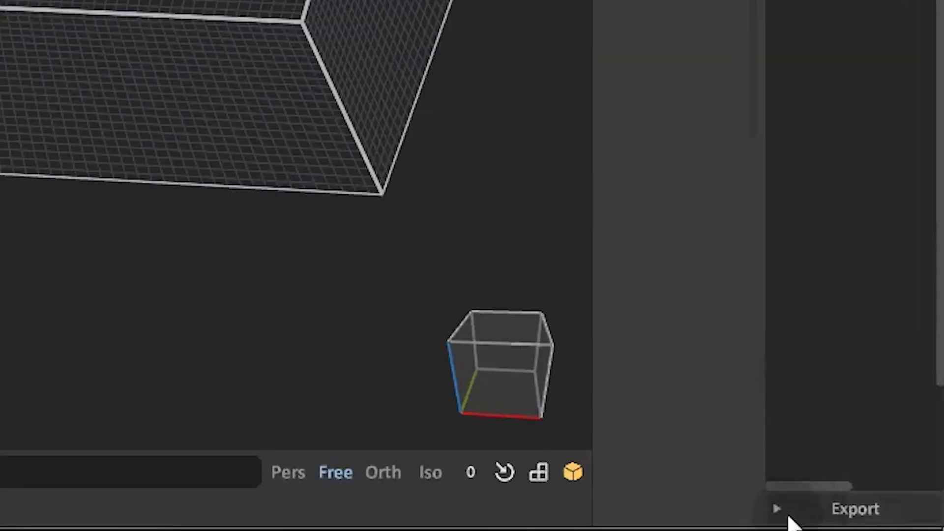
pyautogui.click(779, 510)
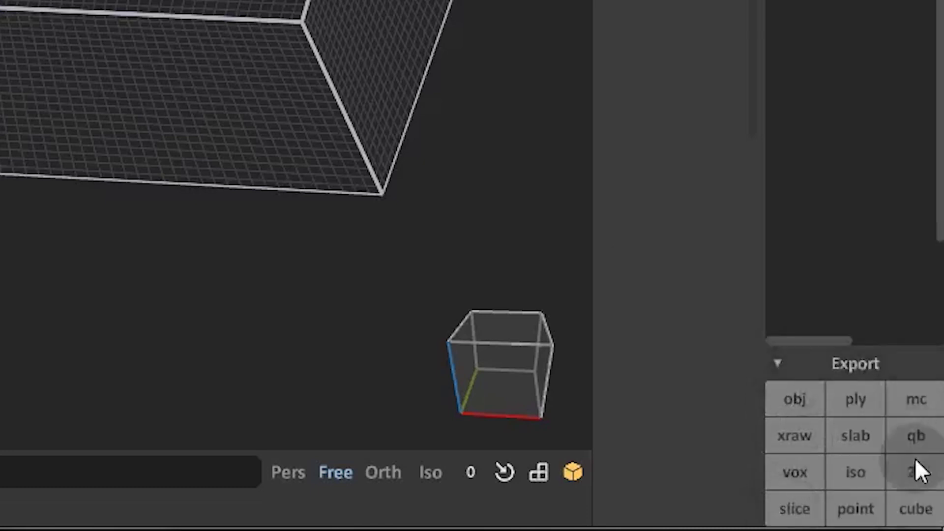
pyautogui.click(802, 396)
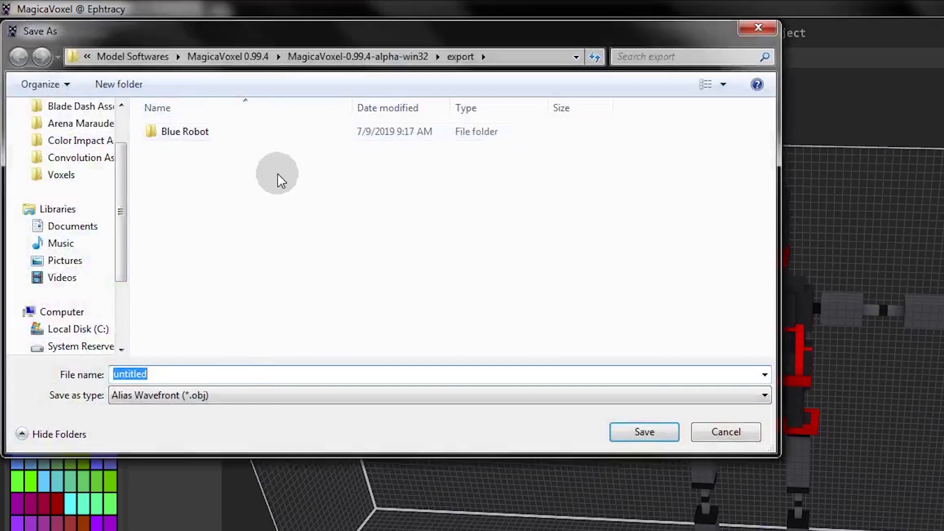
pyautogui.rightClick(285, 236)
pyautogui.click(267, 200)
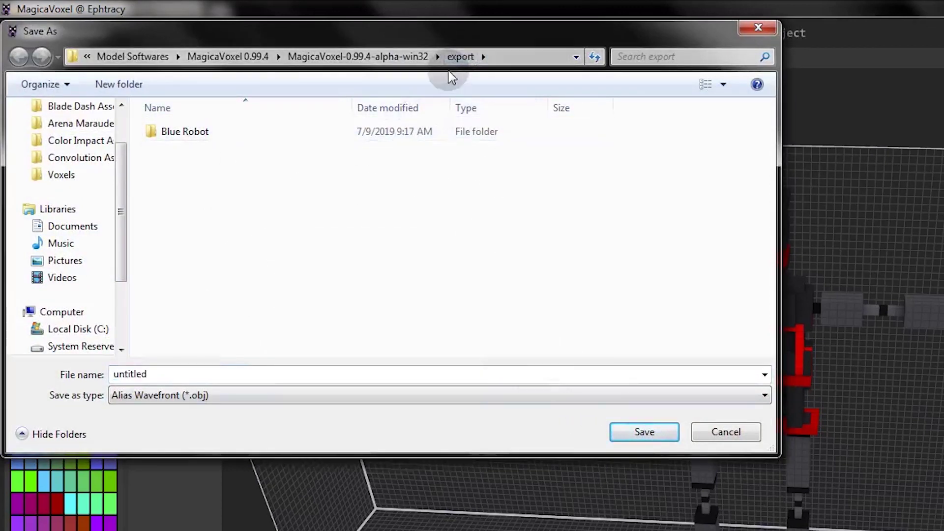
pyautogui.rightClick(363, 280)
pyautogui.moveTo(445, 472)
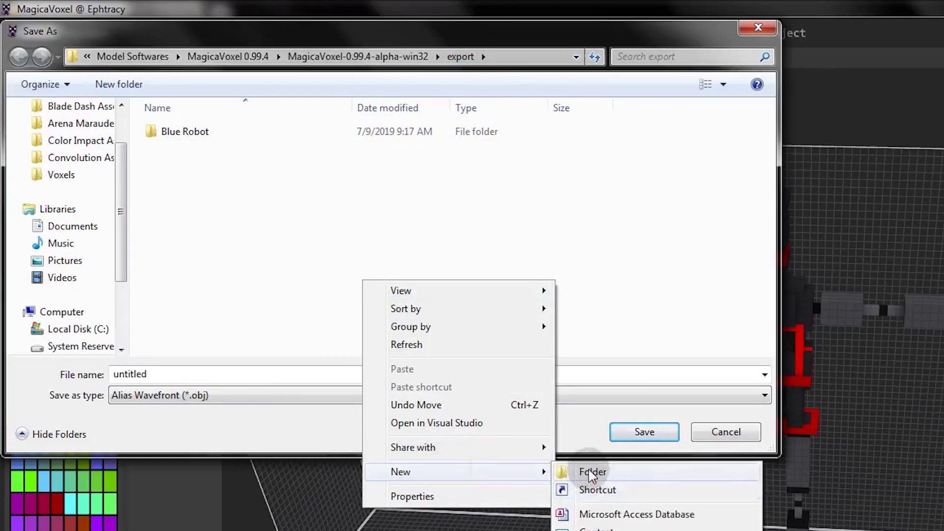
pyautogui.click(571, 473)
pyautogui.write('Red Robot')
pyautogui.press('Return')
pyautogui.press('Return')
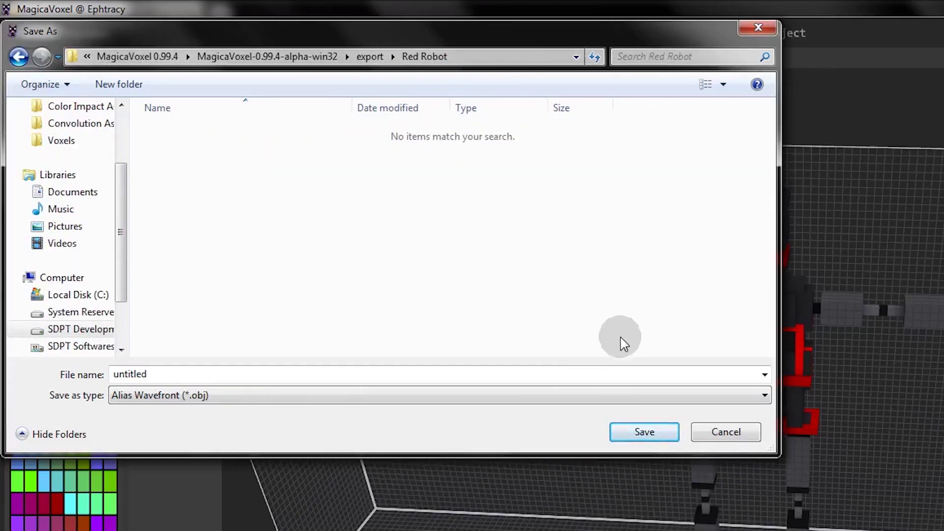
# Save the OBJ export under the file name Red Robot
pyautogui.write('Red Robo')
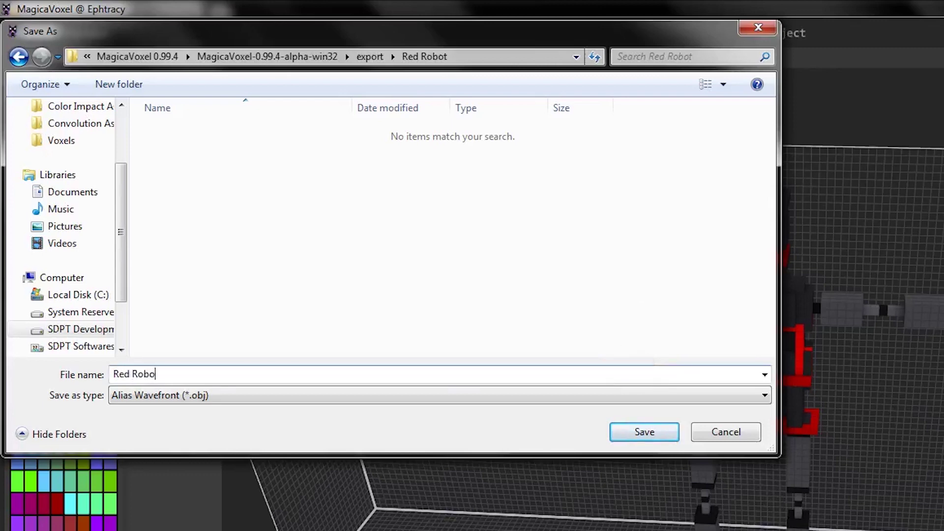
pyautogui.write('t')
pyautogui.press('Return')
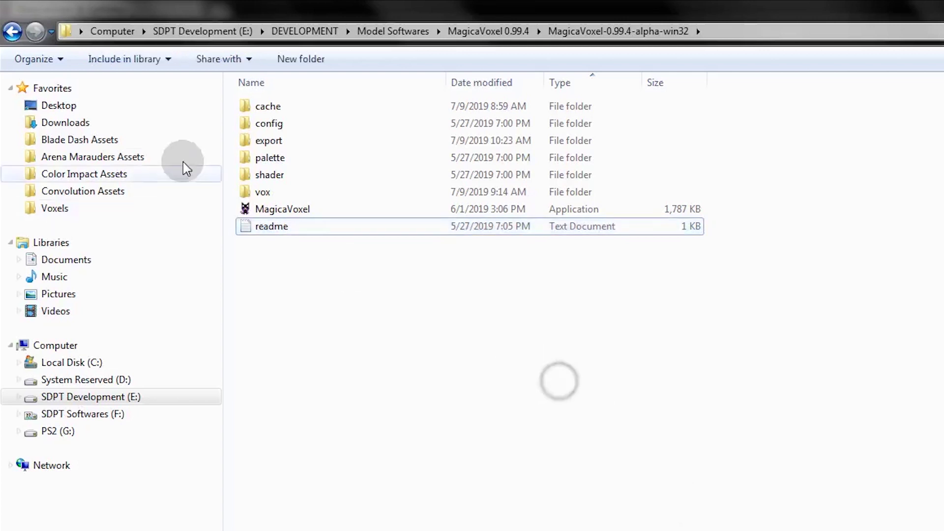
# Open the Red Robot folder inside export in Windows Explorer and view its exported files as larger icons
pyautogui.doubleClick(262, 142)
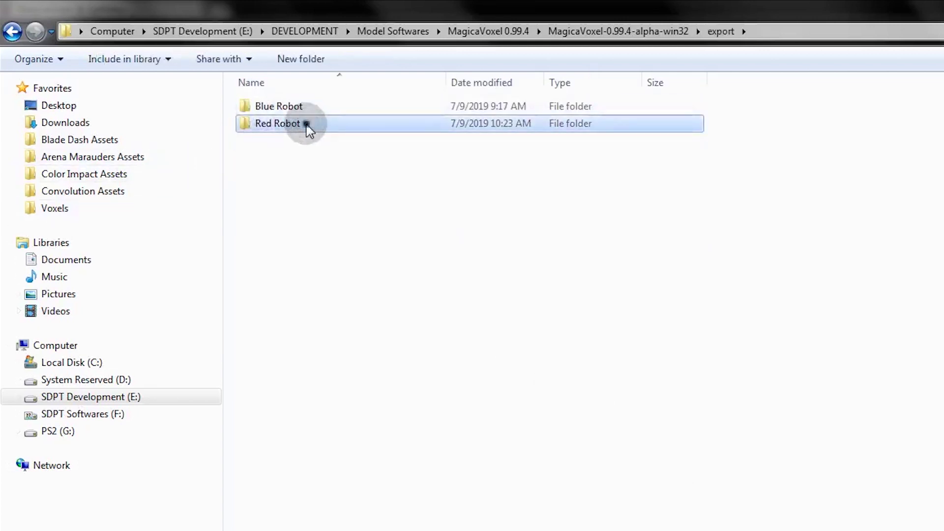
pyautogui.doubleClick(306, 126)
pyautogui.moveTo(399, 272); pyautogui.dragTo(308, 84)
pyautogui.click(356, 213)
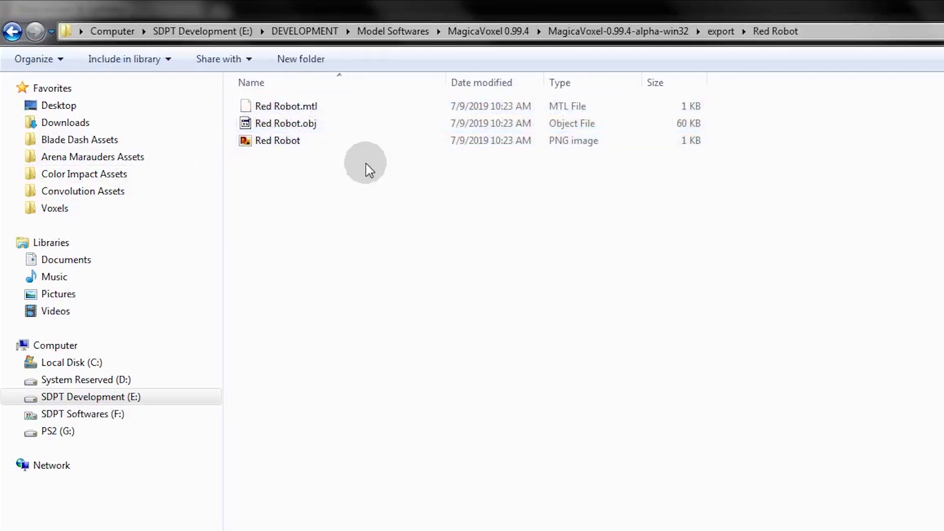
pyautogui.click(403, 106)
pyautogui.keyDown('ctrl'); pyautogui.scroll(3, 331, 139); pyautogui.keyUp('ctrl')
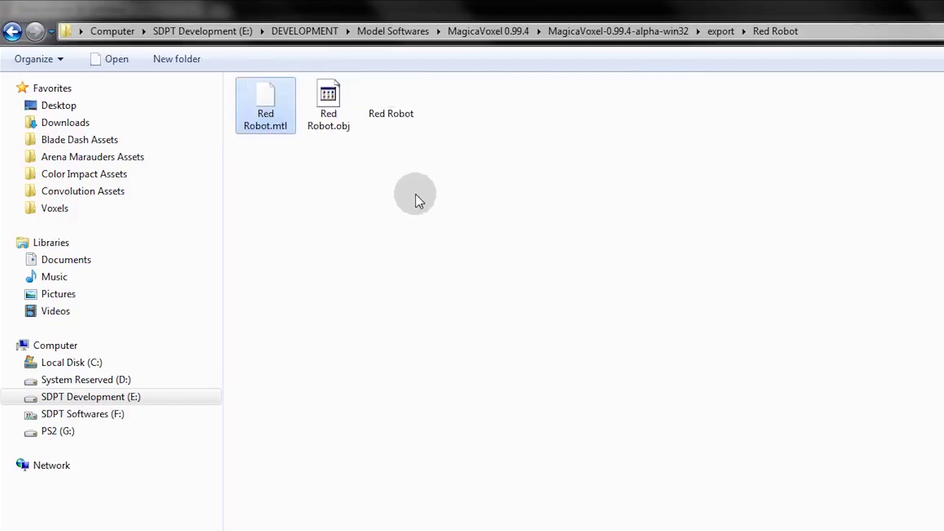
# Enlarge the exported files' icons and examine the Red Robot OBJ file and its PNG texture
pyautogui.keyDown('ctrl'); pyautogui.scroll(4, 401, 295); pyautogui.keyUp('ctrl')
pyautogui.click(544, 249)
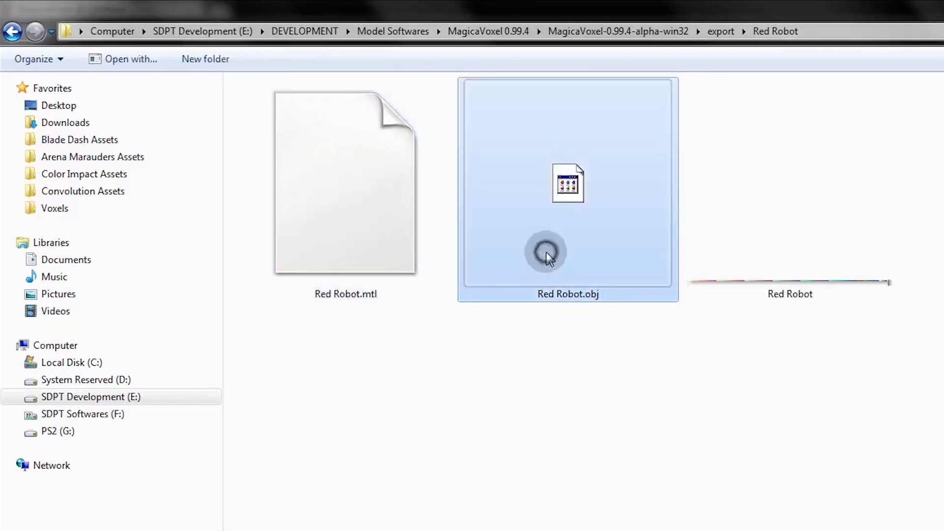
pyautogui.click(748, 283)
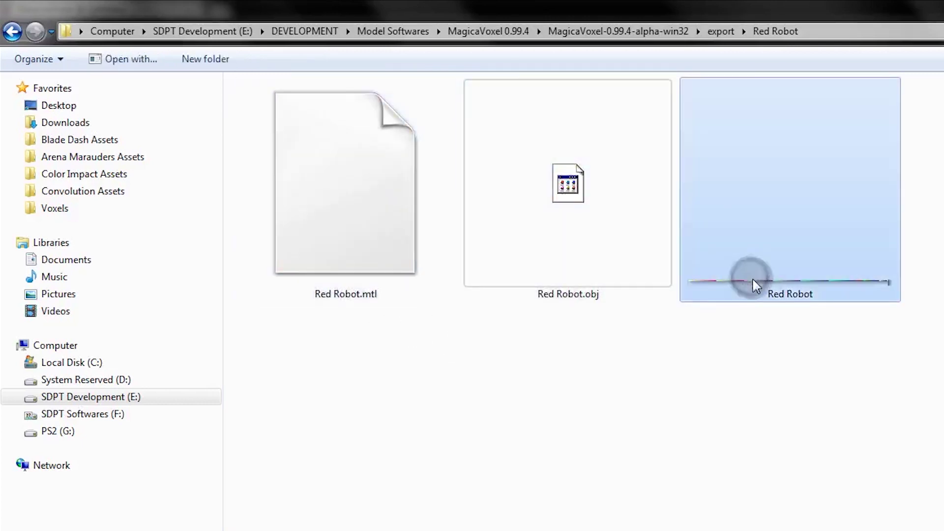
pyautogui.moveTo(797, 296)
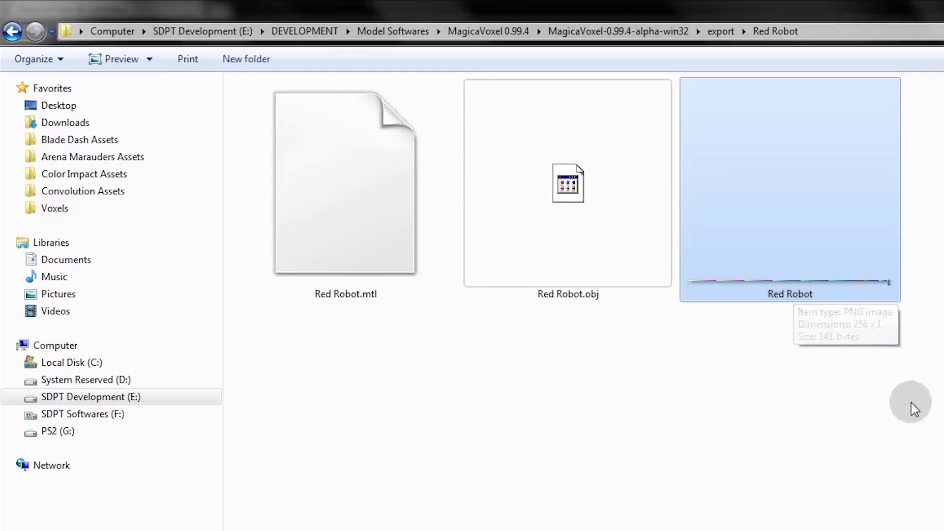
# Compress the MTL, OBJ and PNG files together into a ZIP archive named Red Robot.zip and select it
pyautogui.moveTo(942, 482); pyautogui.dragTo(277, 191)
pyautogui.rightClick(518, 118)
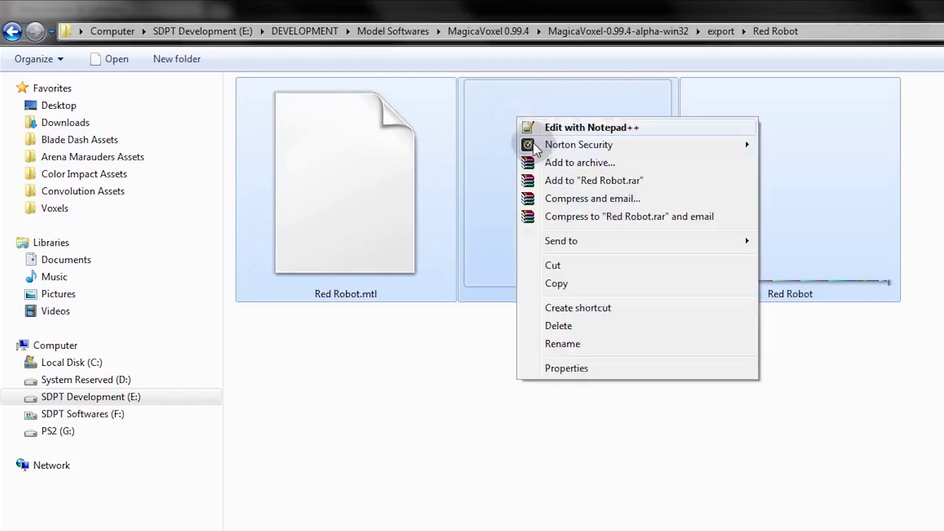
pyautogui.click(593, 163)
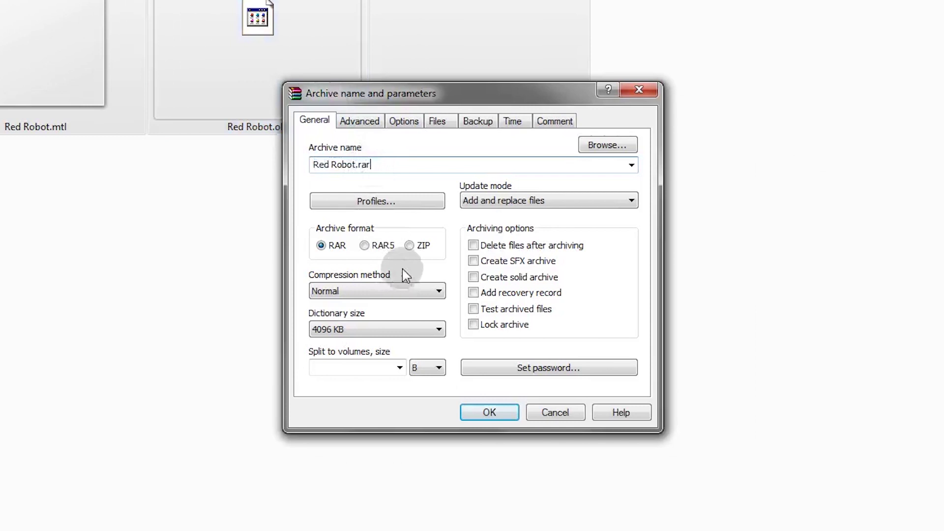
pyautogui.click(412, 246)
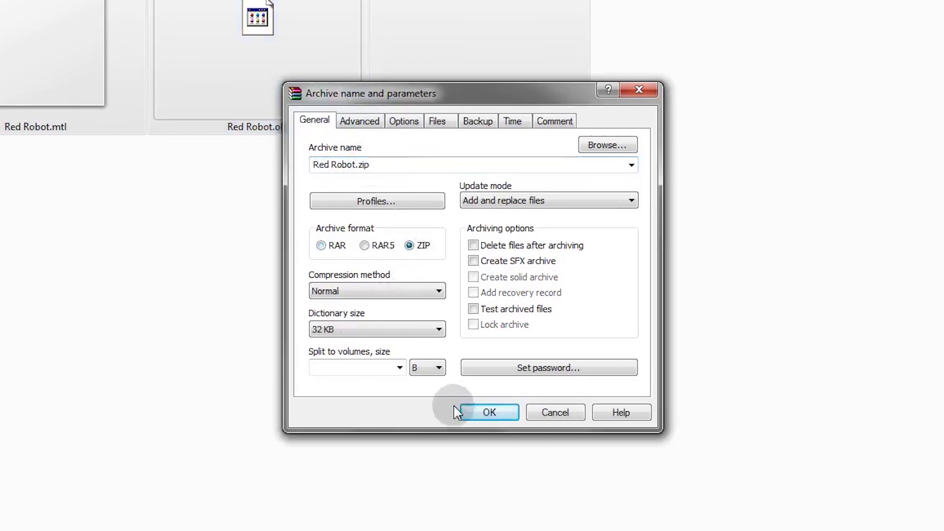
pyautogui.click(480, 414)
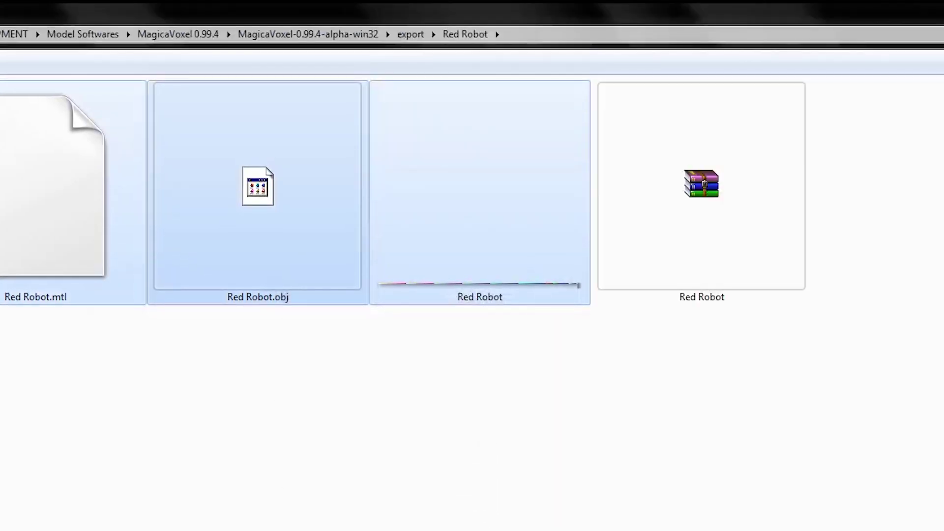
pyautogui.click(839, 237)
pyautogui.click(708, 186)
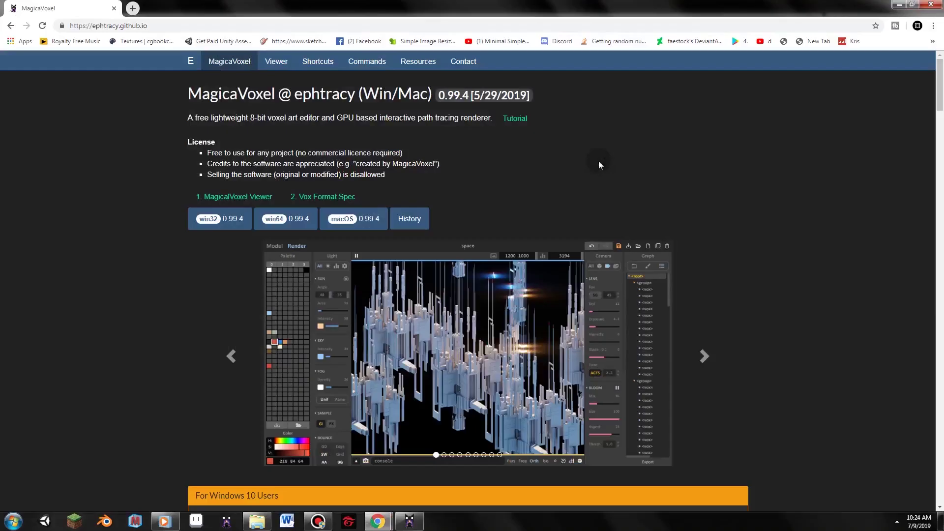
# Switch to the web browser, open the Mixamo site in a new tab and log in
pyautogui.hotkey('ctrl', 't')
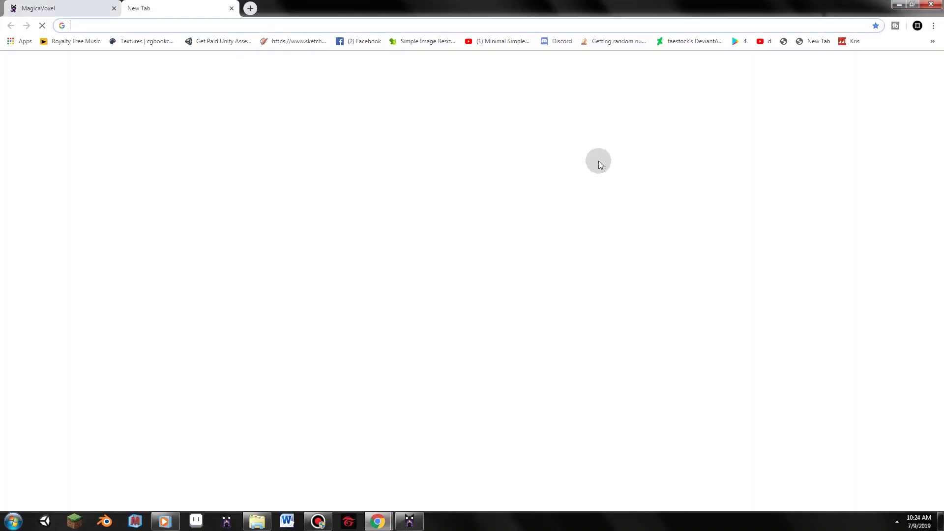
pyautogui.write('mi')
pyautogui.press('Return')
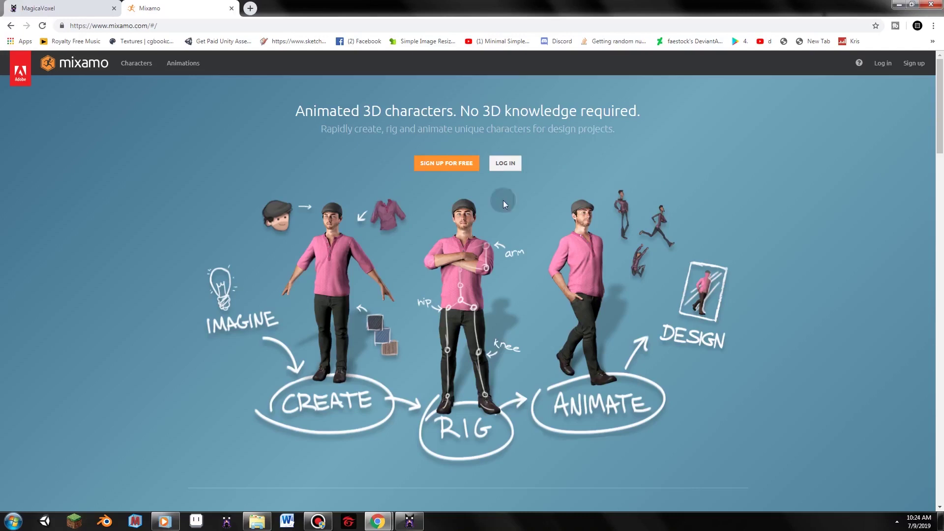
pyautogui.click(448, 164)
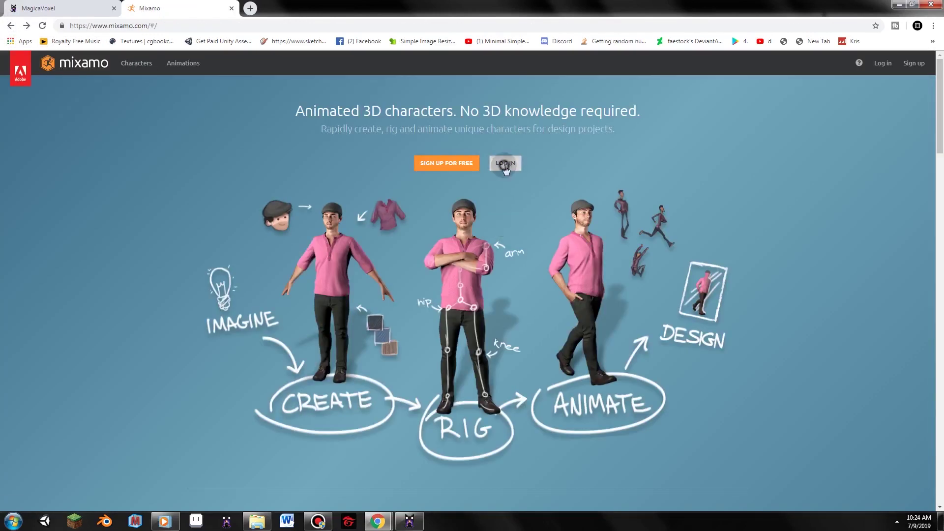
pyautogui.click(505, 166)
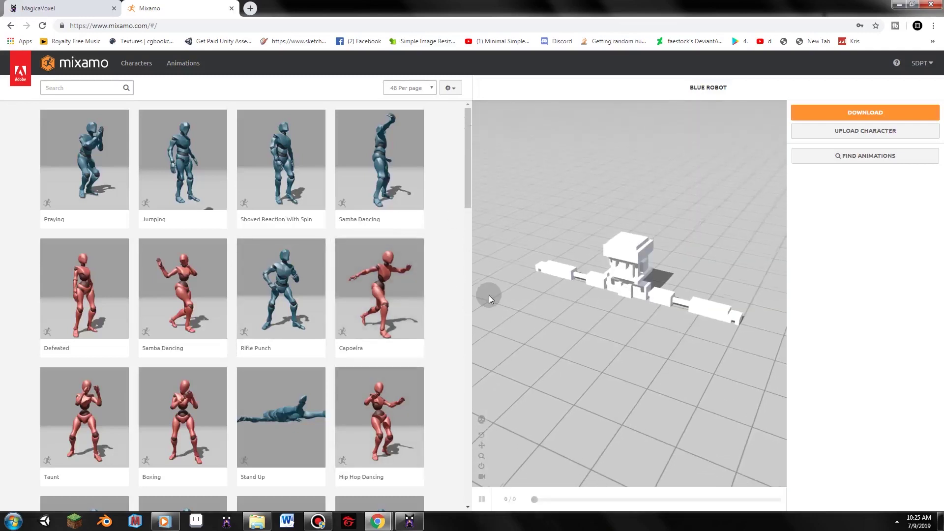
# Start a character upload in Mixamo and supply the Red Robot ZIP archive from the export folder
pyautogui.scroll(-1, 274, 135)
pyautogui.scroll(1, 363, 390)
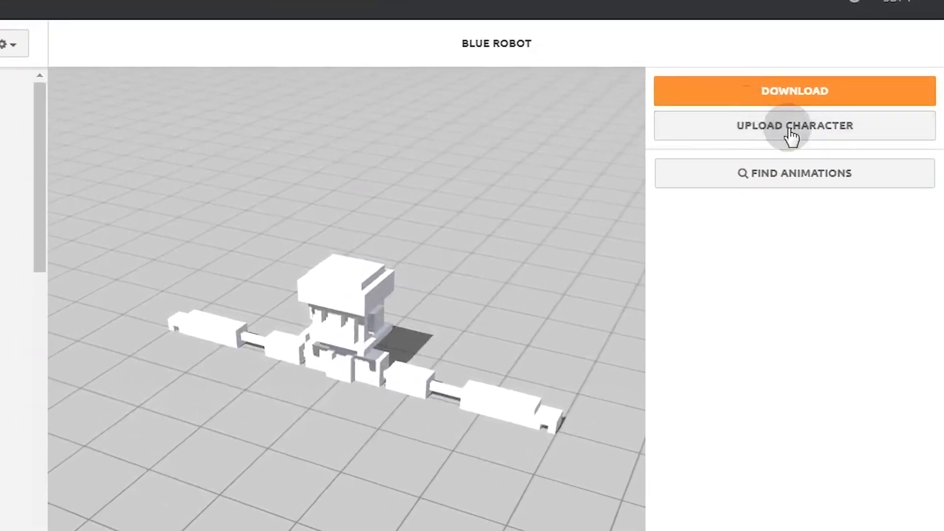
pyautogui.click(791, 133)
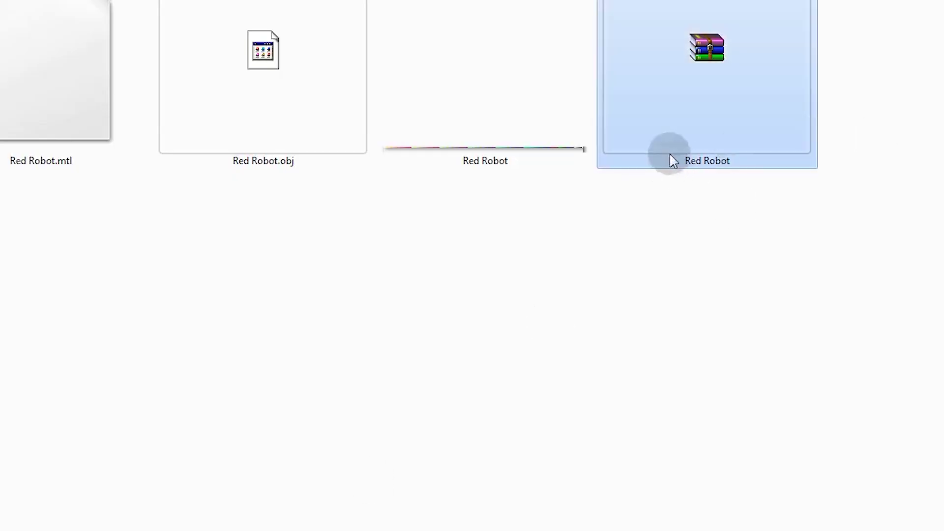
pyautogui.moveTo(673, 160); pyautogui.dragTo(465, 346)
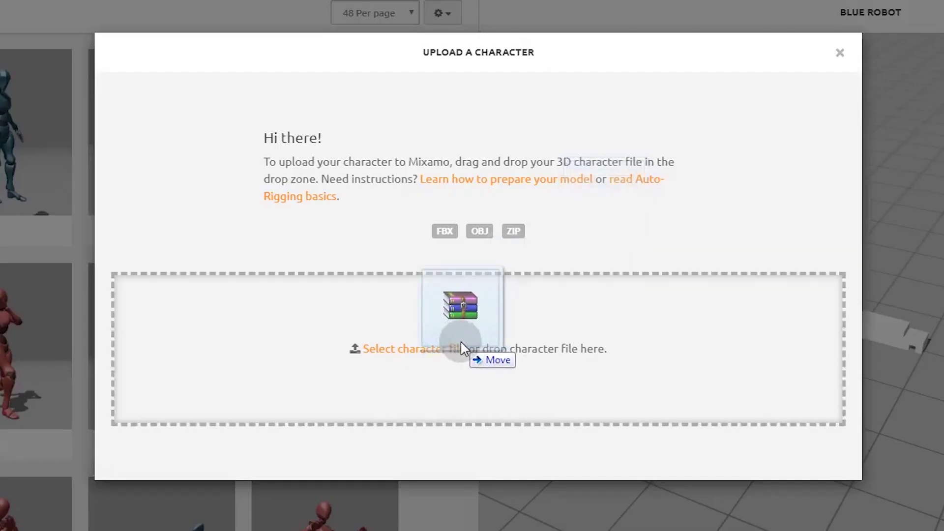
pyautogui.moveTo(460, 340); pyautogui.dragTo(465, 340)
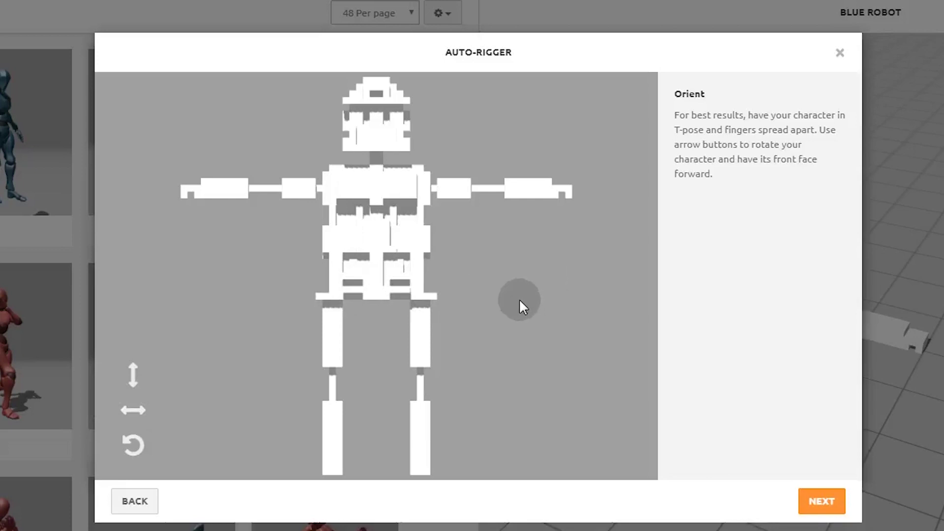
# Accept the robot's orientation and place the chin, wrist, elbow, knee and groin markers on its joints, using symmetry
pyautogui.click(826, 501)
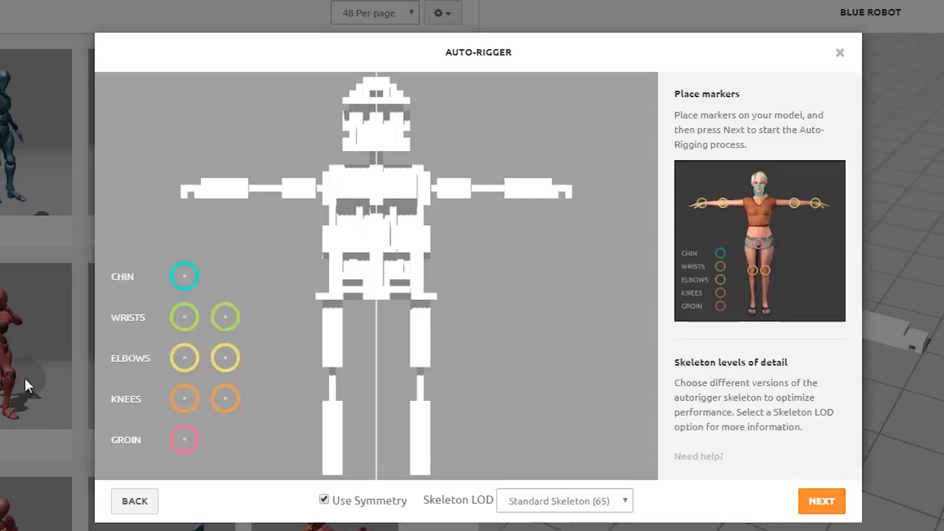
pyautogui.moveTo(181, 295)
pyautogui.mouseDown()
pyautogui.moveTo(358, 249)
pyautogui.moveTo(377, 152)
pyautogui.mouseUp()
pyautogui.moveTo(183, 315); pyautogui.dragTo(202, 191)
pyautogui.moveTo(184, 357)
pyautogui.mouseDown()
pyautogui.moveTo(305, 251)
pyautogui.moveTo(291, 204)
pyautogui.moveTo(265, 199)
pyautogui.mouseUp()
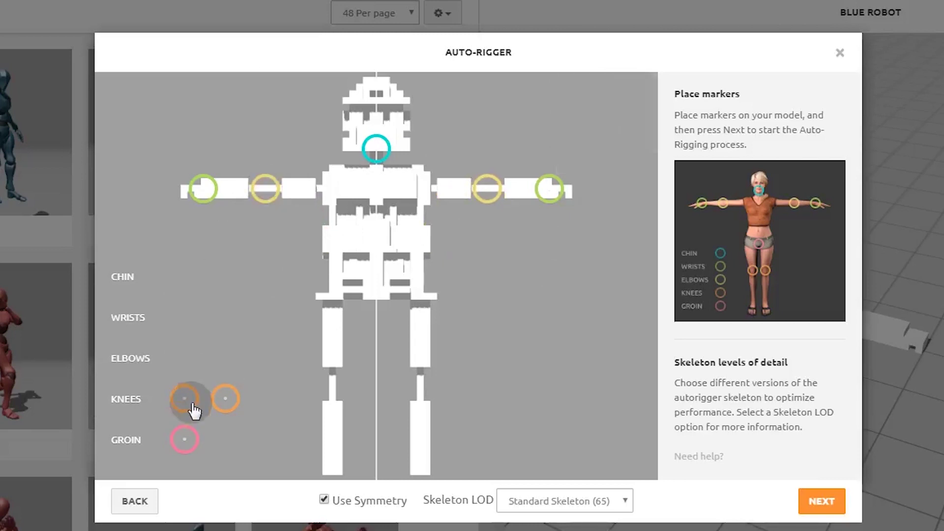
pyautogui.moveTo(245, 382)
pyautogui.mouseDown()
pyautogui.moveTo(331, 400)
pyautogui.moveTo(334, 392)
pyautogui.mouseUp()
pyautogui.moveTo(185, 440)
pyautogui.mouseDown()
pyautogui.moveTo(316, 327)
pyautogui.moveTo(375, 321)
pyautogui.moveTo(387, 309)
pyautogui.mouseUp()
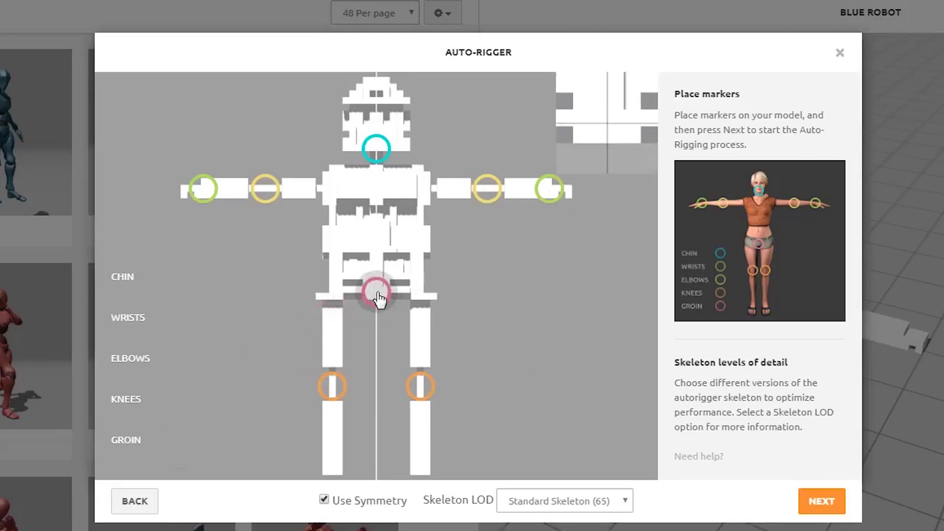
pyautogui.moveTo(378, 294); pyautogui.dragTo(379, 294)
# Set the Skeleton LOD to No Fingers (25) and run the auto-rigging
pyautogui.click(549, 501)
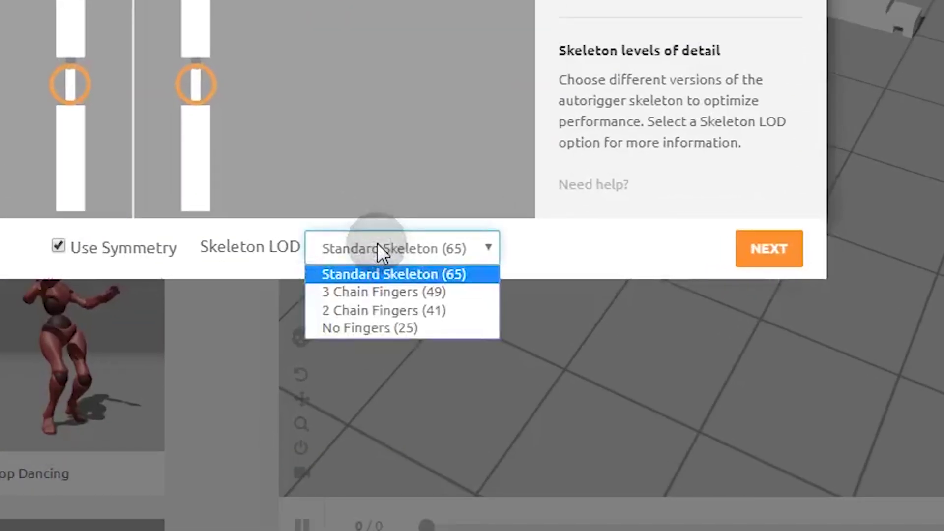
pyautogui.click(369, 330)
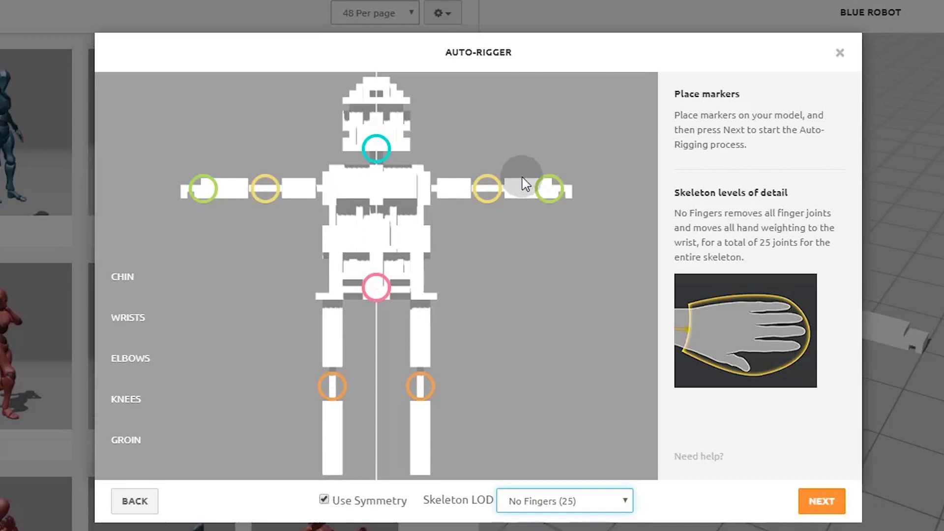
pyautogui.click(827, 502)
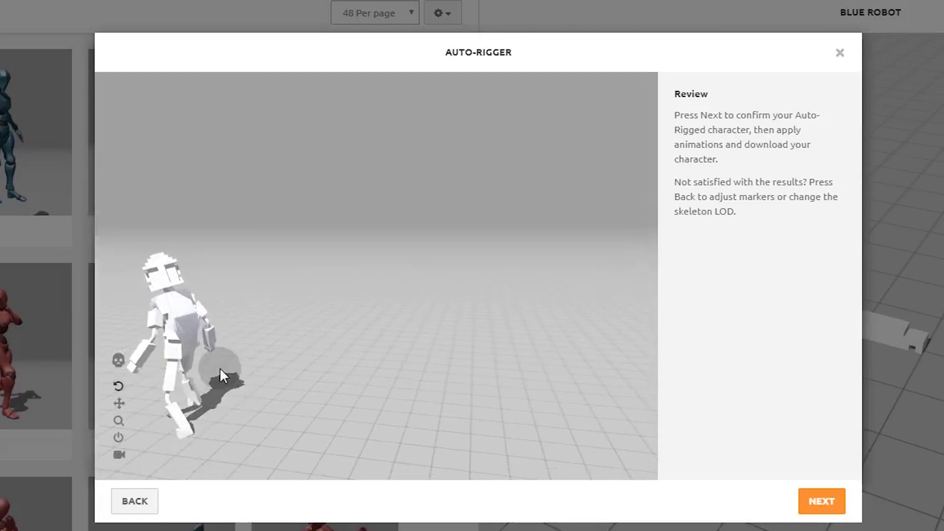
# Review the rigged robot with the follow camera enabled and accept it as the new character
pyautogui.moveTo(230, 351); pyautogui.dragTo(223, 369)
pyautogui.click(119, 455)
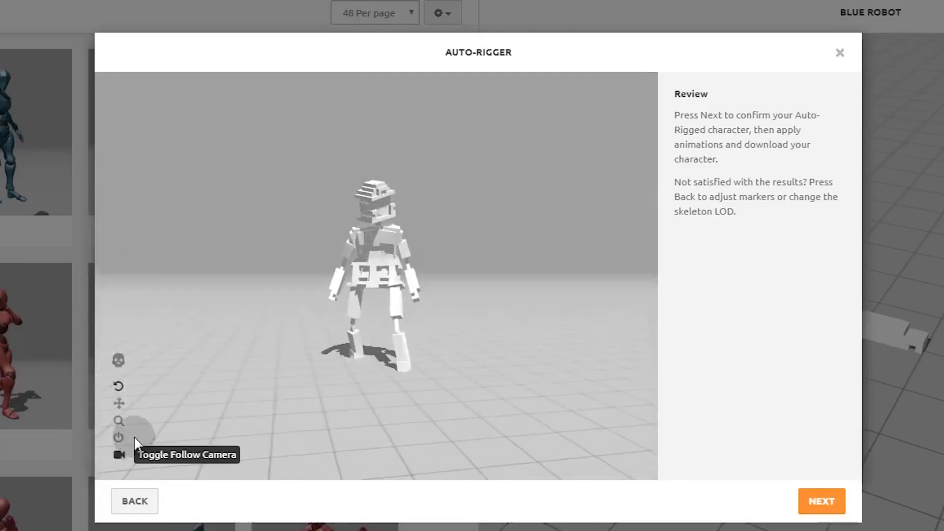
pyautogui.moveTo(478, 274); pyautogui.dragTo(404, 287)
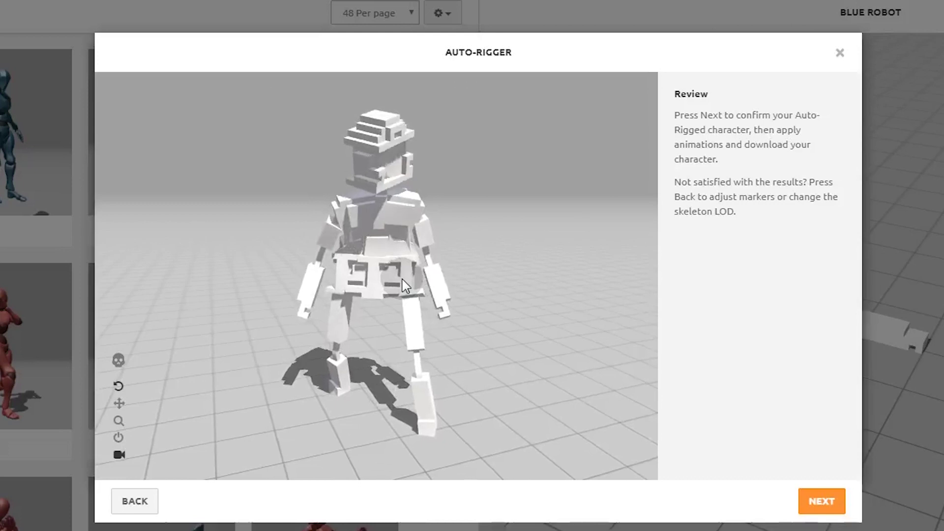
pyautogui.click(802, 502)
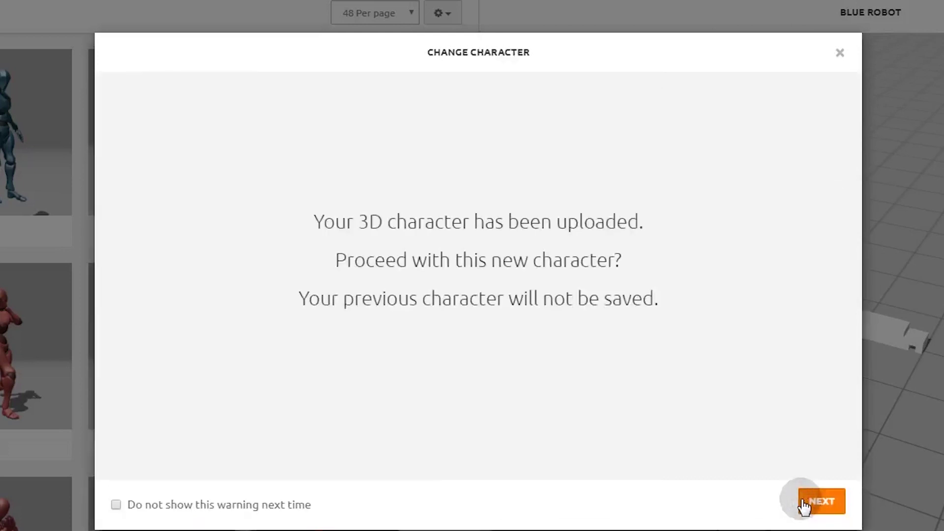
pyautogui.click(805, 503)
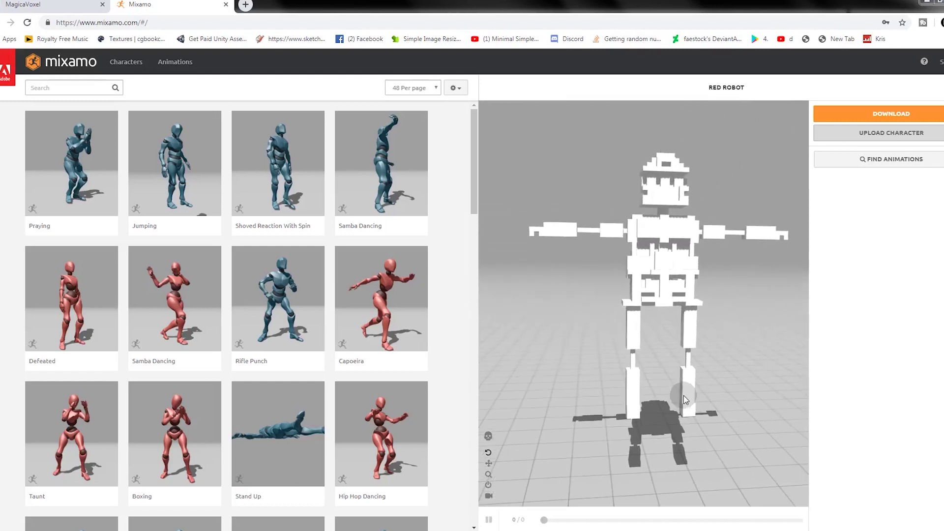
# Search the animation library for "walk"
pyautogui.moveTo(683, 392); pyautogui.dragTo(650, 374)
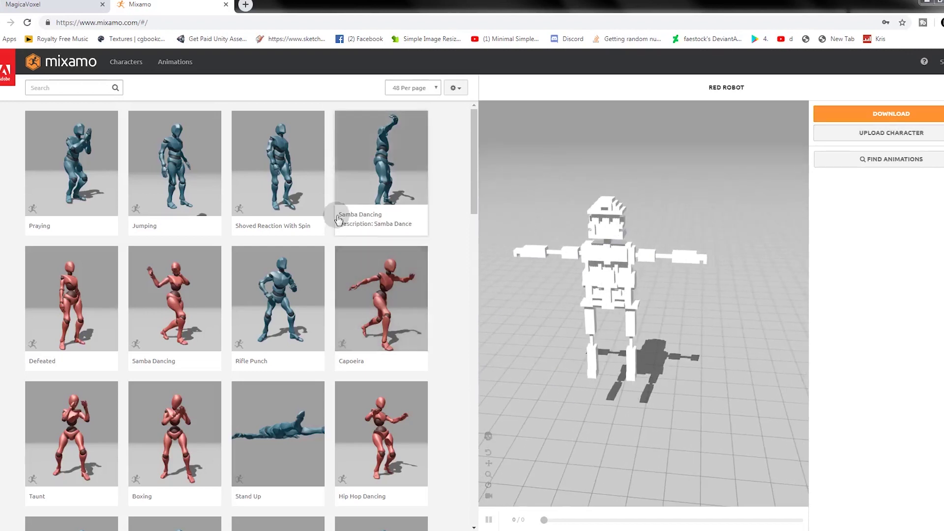
pyautogui.click(33, 87)
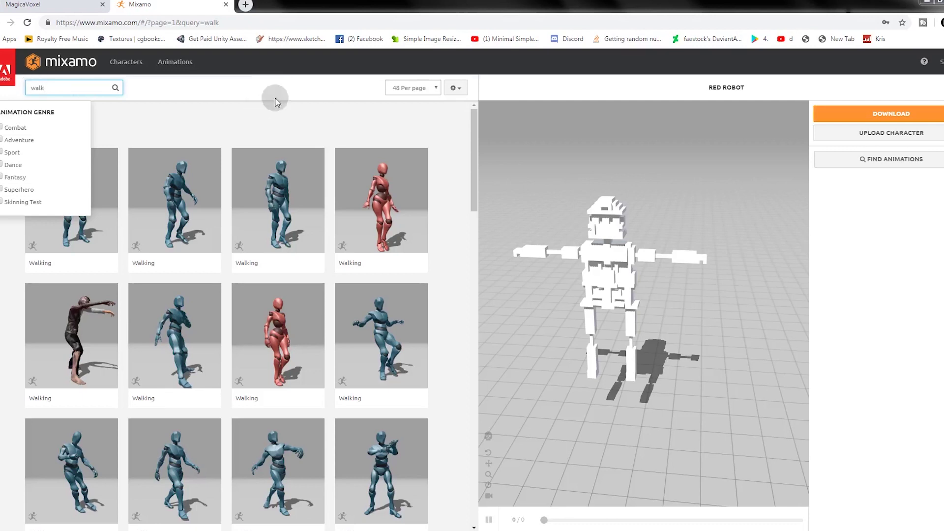
pyautogui.press('Return')
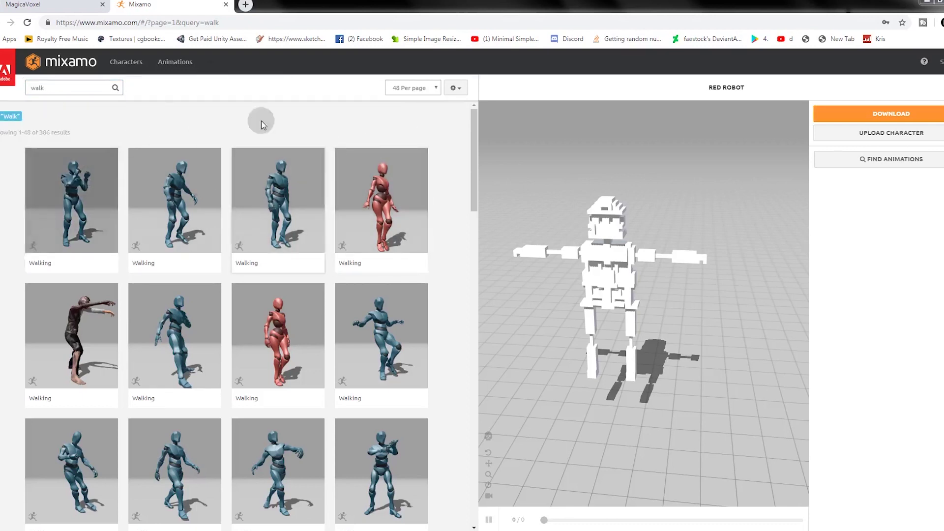
pyautogui.click(67, 90)
pyautogui.click(386, 88)
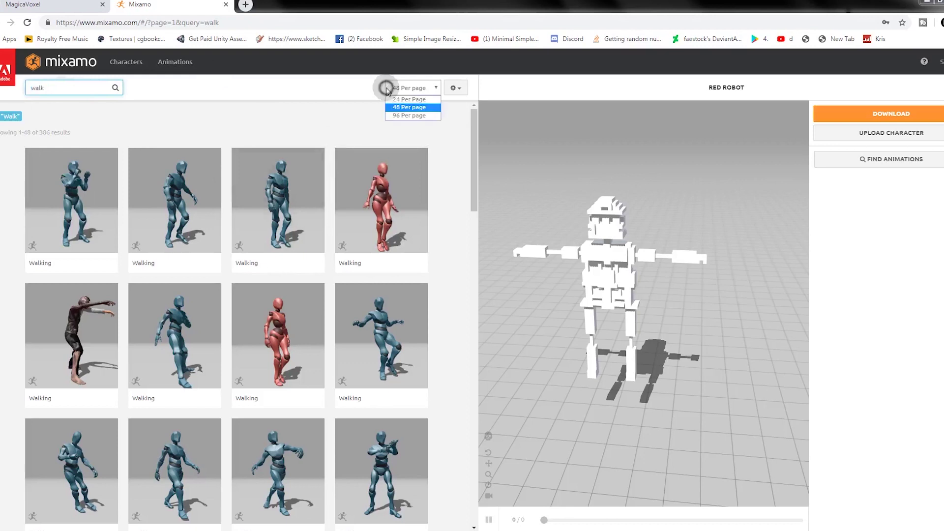
pyautogui.click(258, 136)
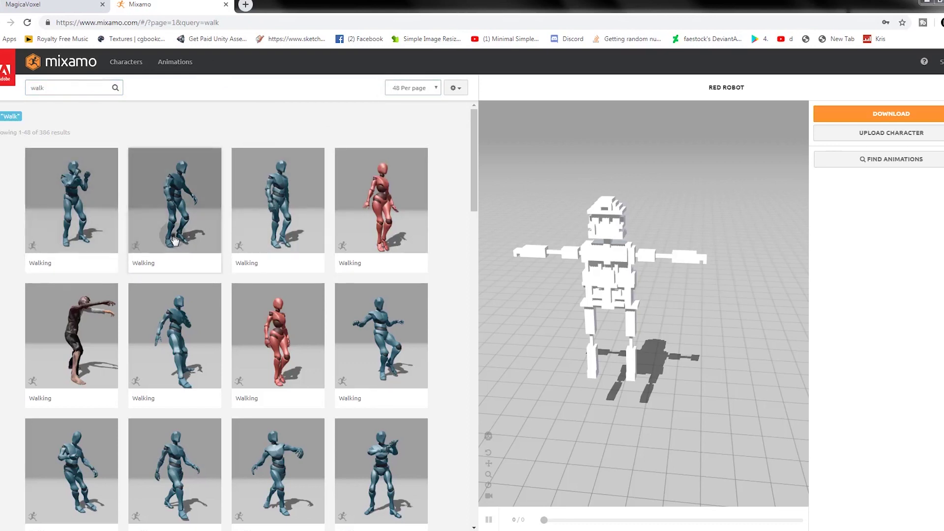
# Try the second Walking animation in the first results row on the robot and replace it with the third one
pyautogui.click(209, 225)
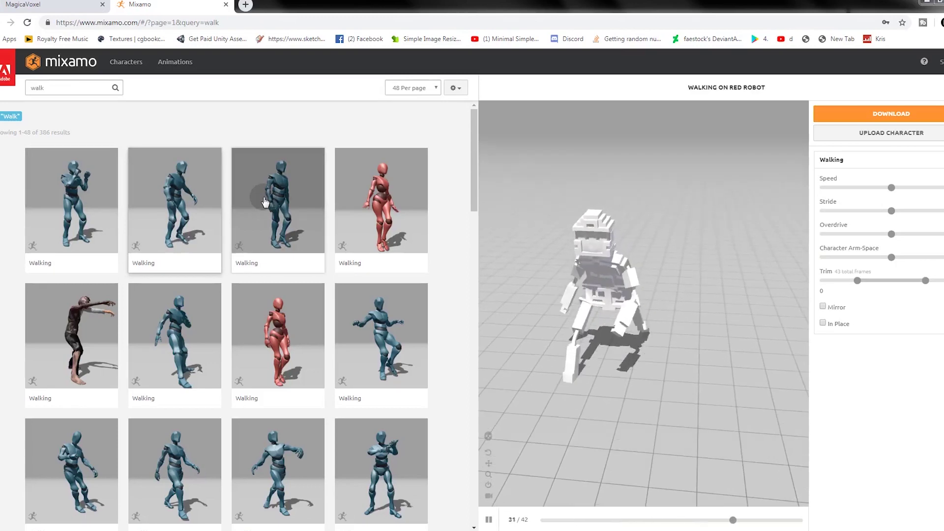
pyautogui.click(296, 202)
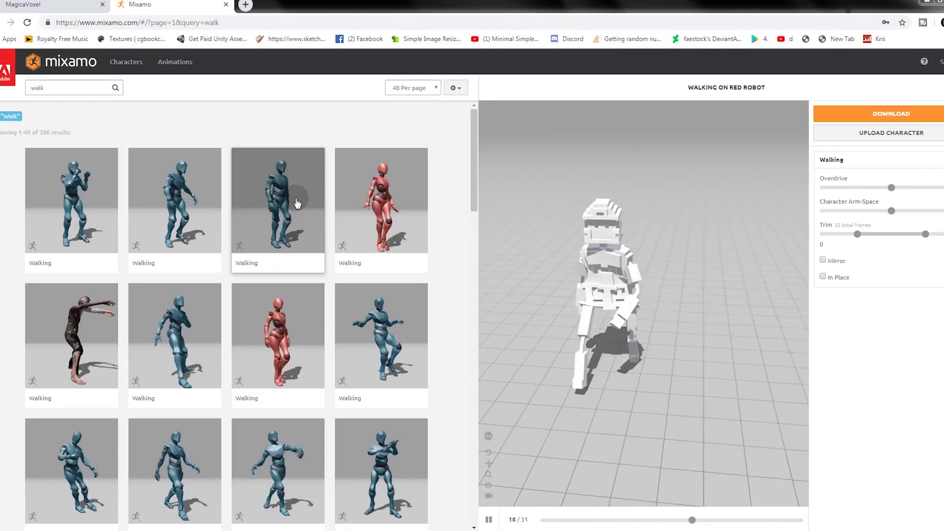
# Inspect the walking robot up close and turn on In Place for its animation
pyautogui.moveTo(597, 266); pyautogui.dragTo(656, 262)
pyautogui.scroll(5, 656, 262)
pyautogui.moveTo(528, 321); pyautogui.dragTo(592, 262)
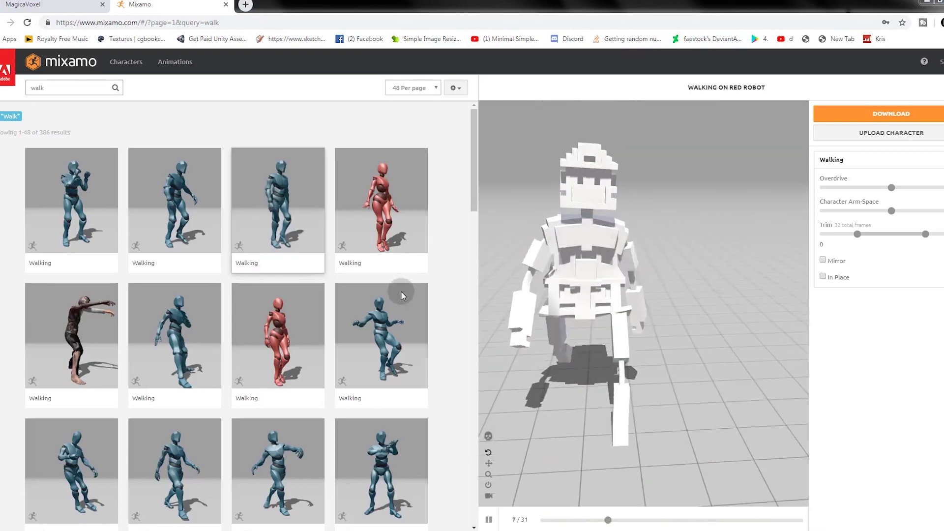
pyautogui.moveTo(774, 364); pyautogui.dragTo(826, 278)
pyautogui.click(824, 276)
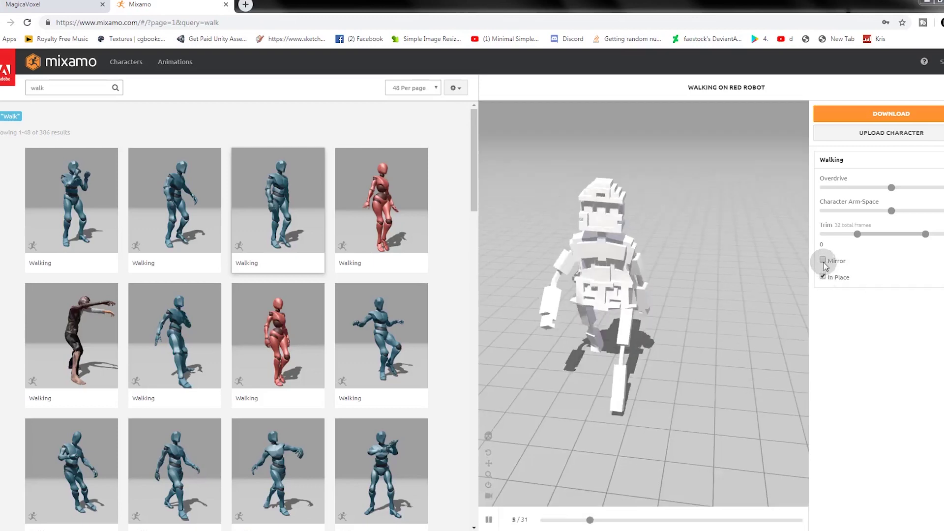
# Open the download settings for the walking robot and set the format to FBX for Unity (.fbx)
pyautogui.moveTo(639, 288); pyautogui.dragTo(689, 260)
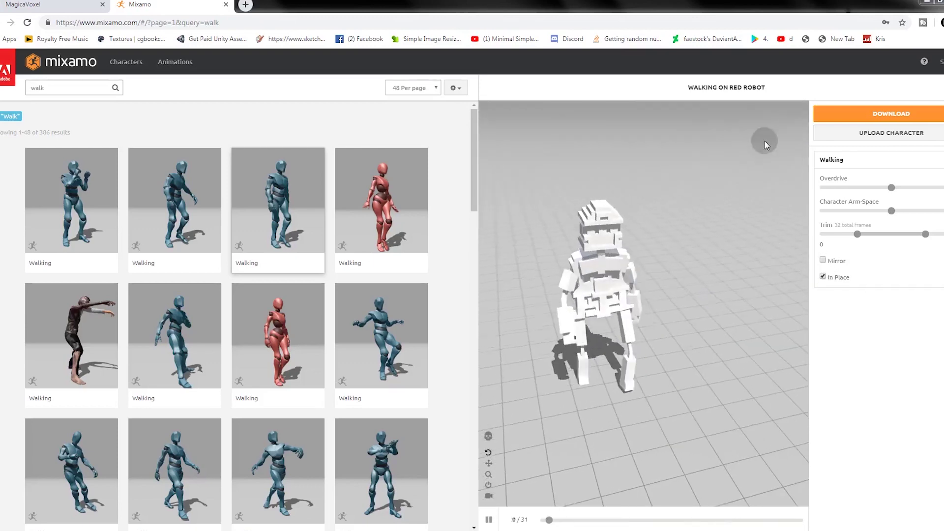
pyautogui.click(861, 117)
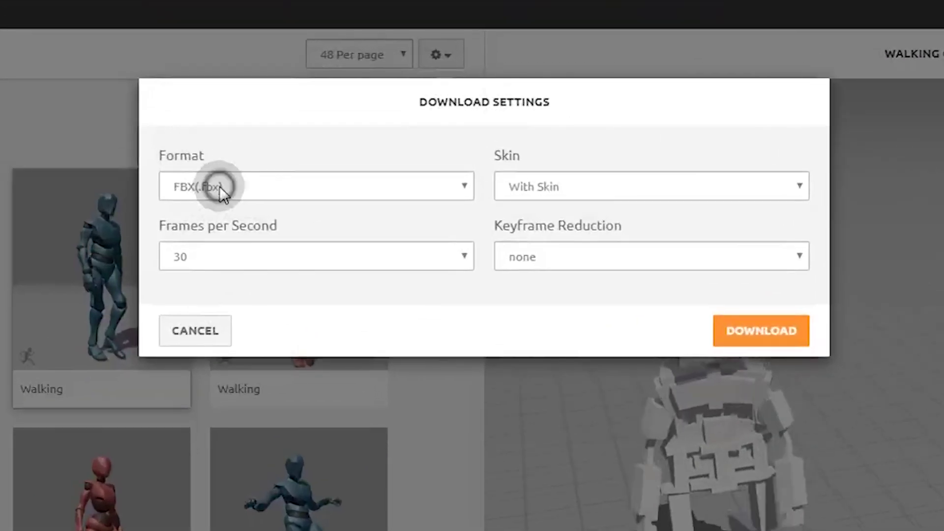
pyautogui.click(220, 186)
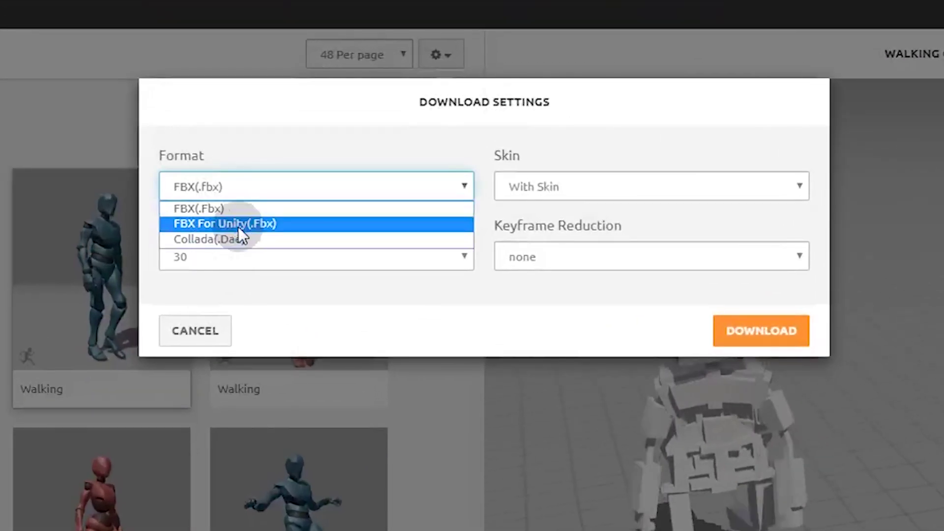
pyautogui.click(238, 225)
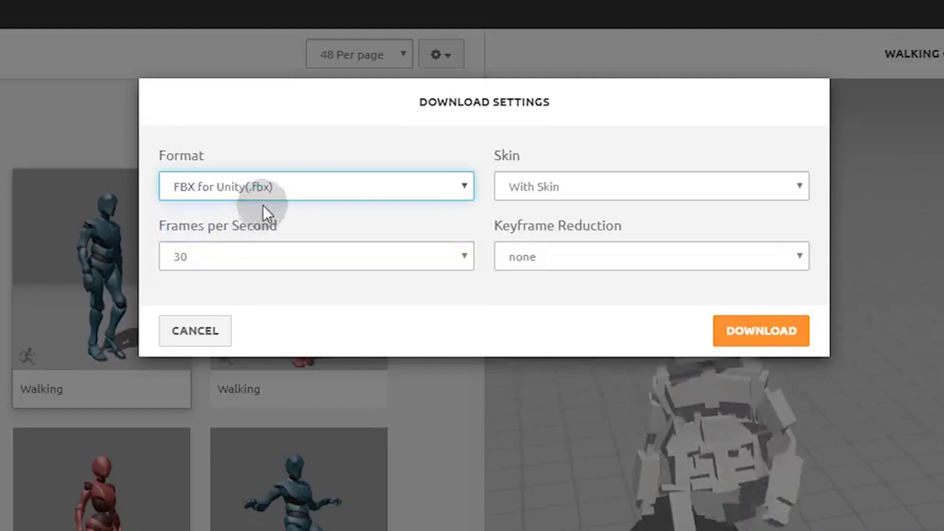
# Try 60 frames per second, set it back to 30, and download the animated robot with skin
pyautogui.click(297, 246)
pyautogui.click(219, 295)
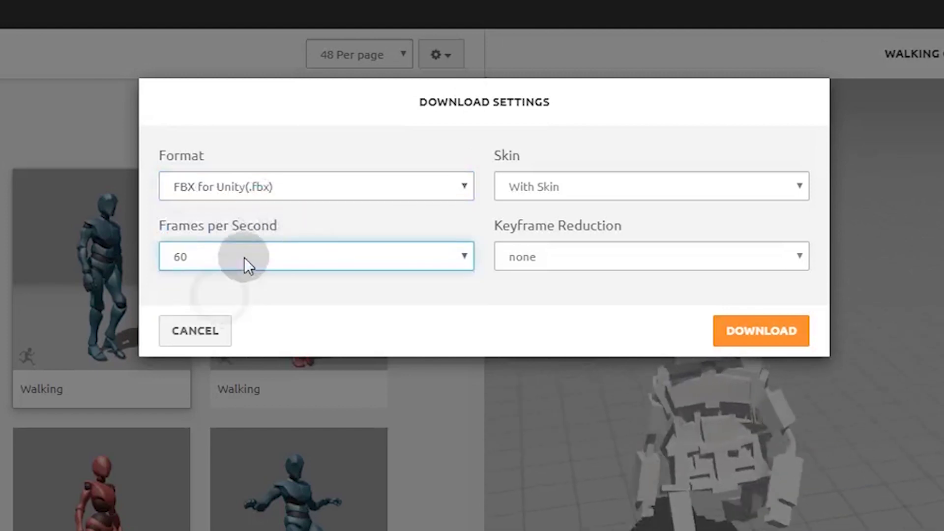
pyautogui.click(408, 264)
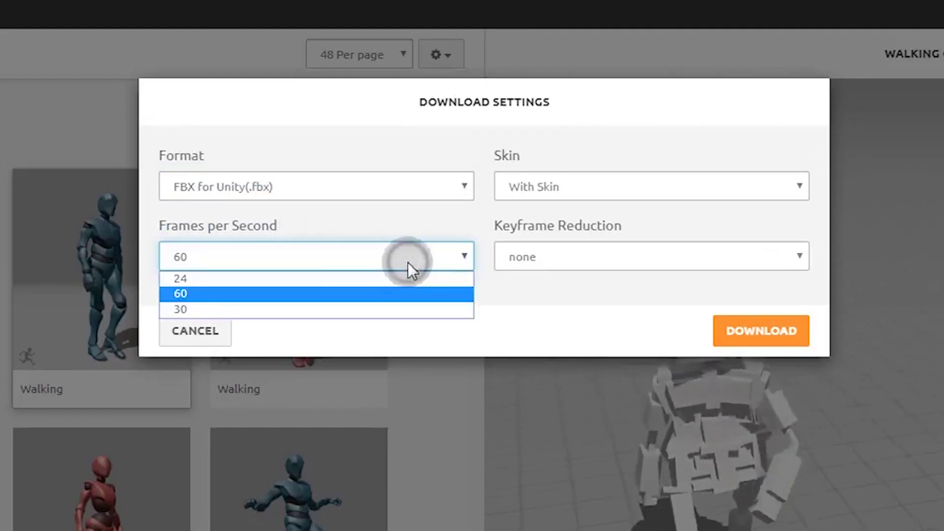
pyautogui.click(409, 309)
pyautogui.click(539, 194)
pyautogui.click(597, 191)
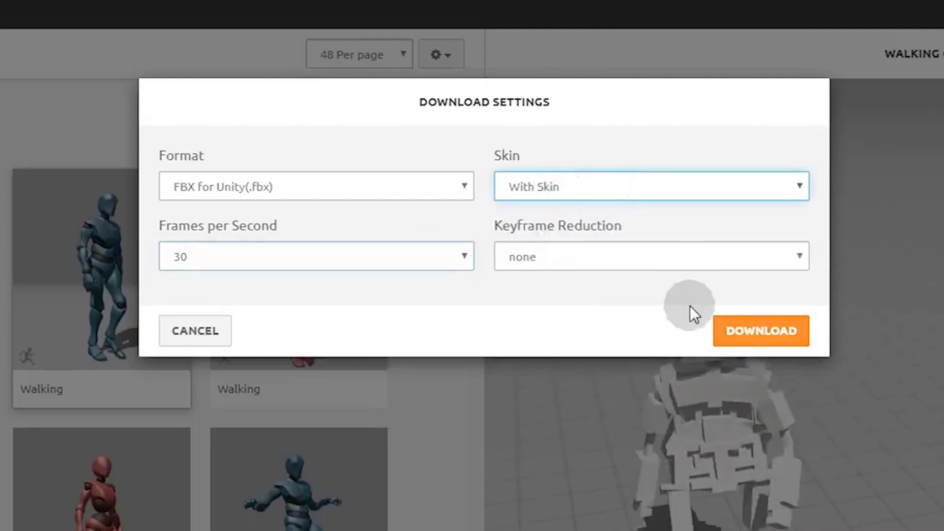
pyautogui.click(740, 336)
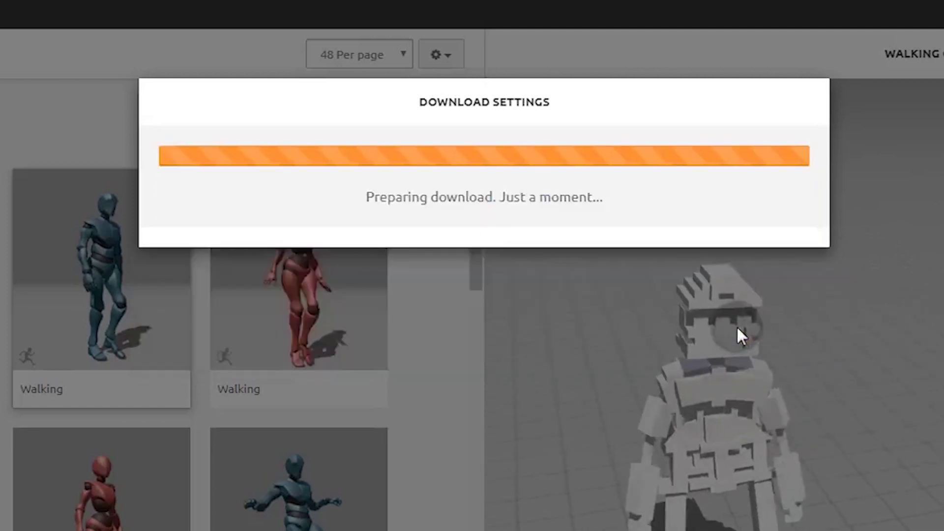